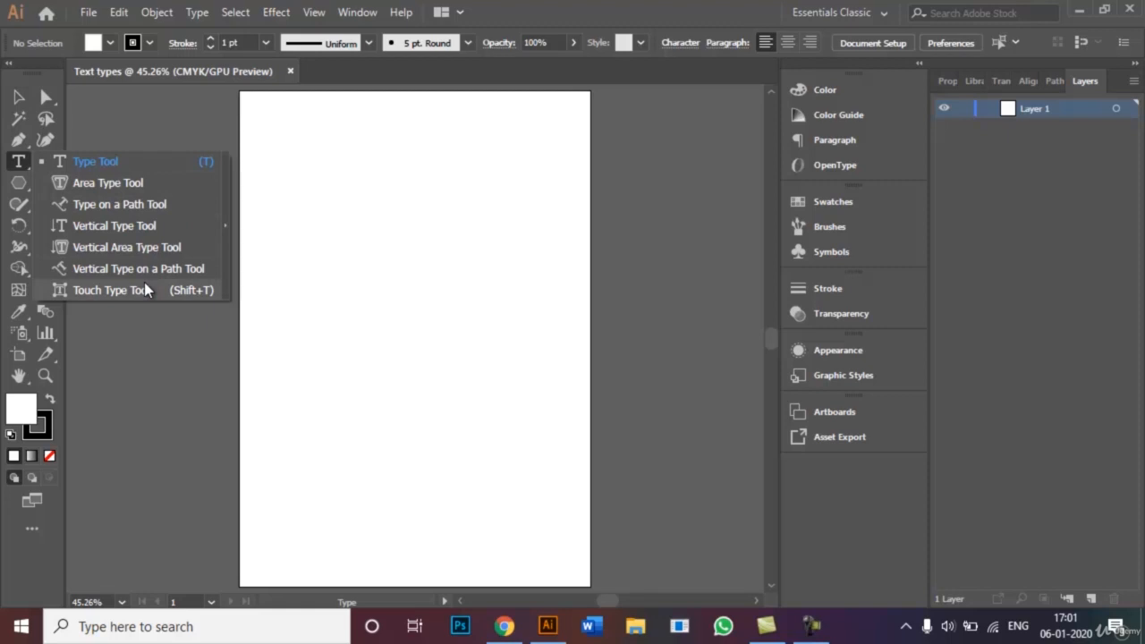
{"action": "left_click", "coordinate": [15, 97]}
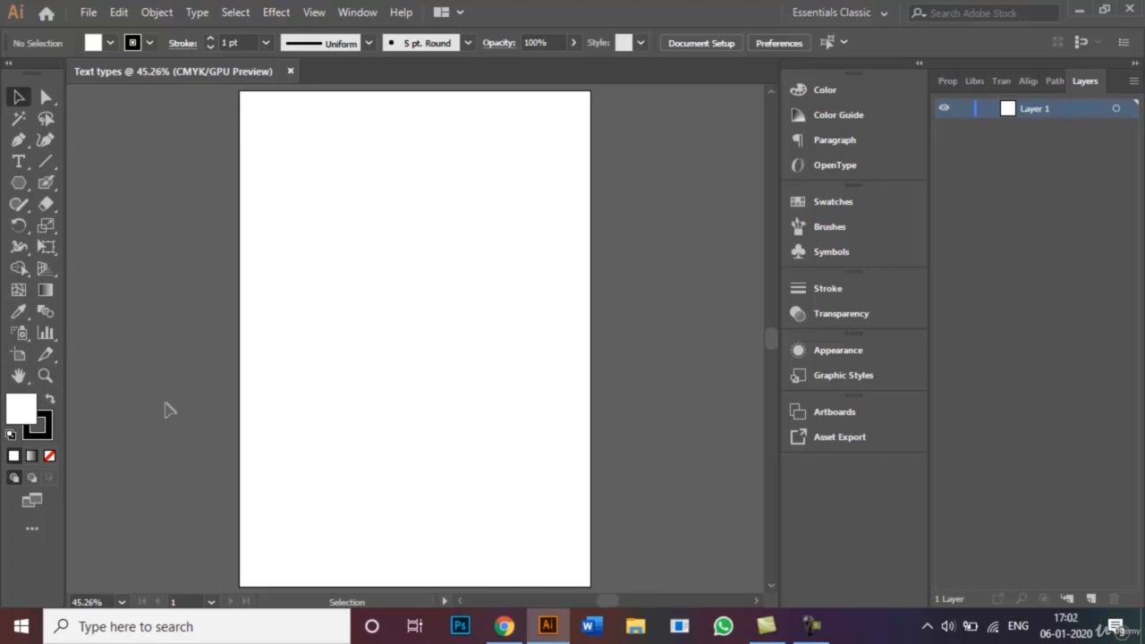
{"action": "left_click", "coordinate": [873, 14]}
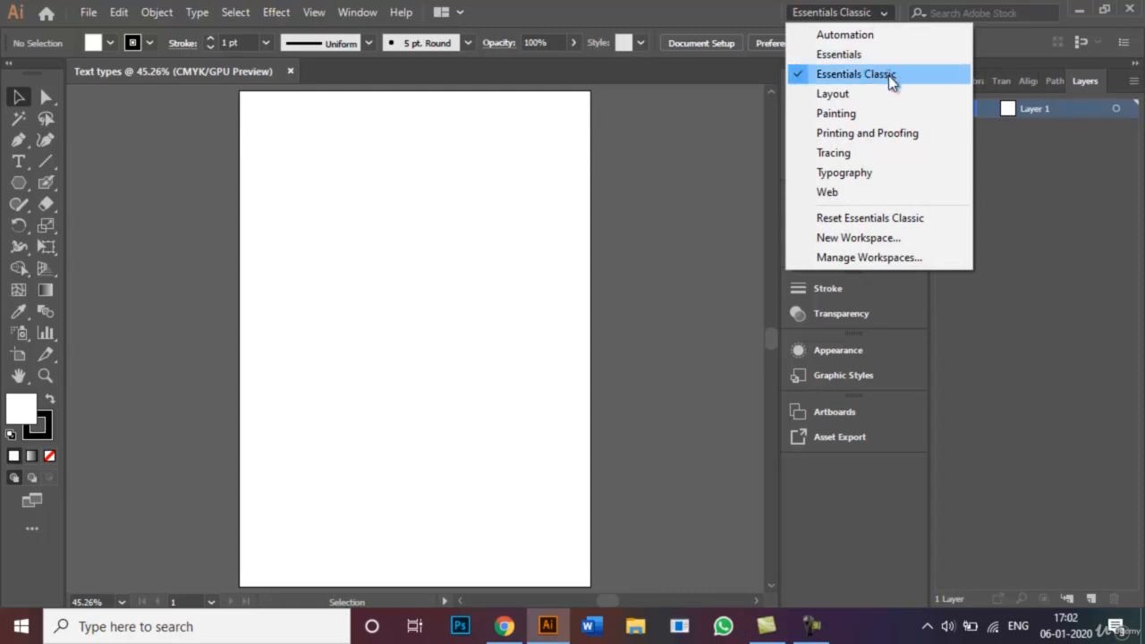
{"action": "left_click", "coordinate": [868, 12]}
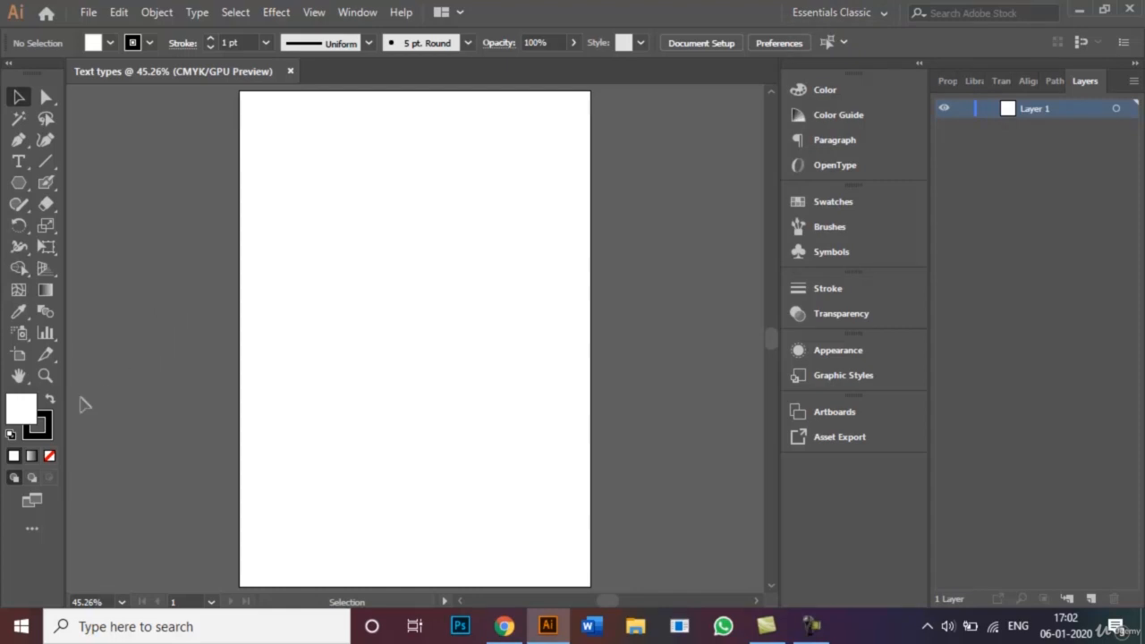
- Change the fill color to near-black, hex 020202
{"action": "double_click", "coordinate": [23, 413]}
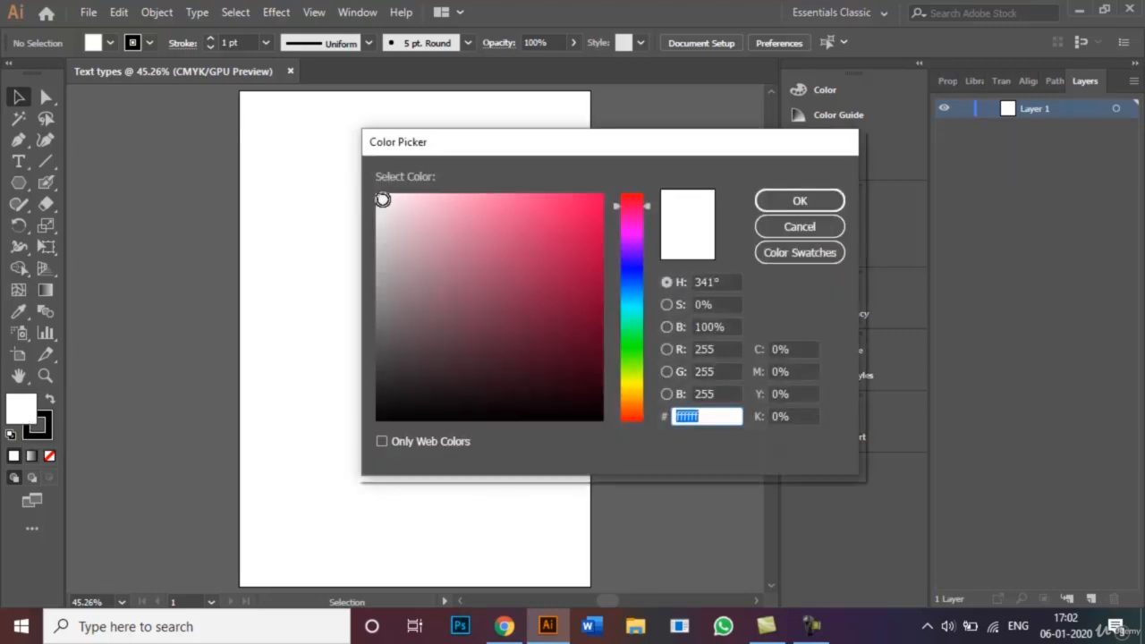
{"action": "left_click_drag", "start_coordinate": [382, 198], "coordinate": [395, 418]}
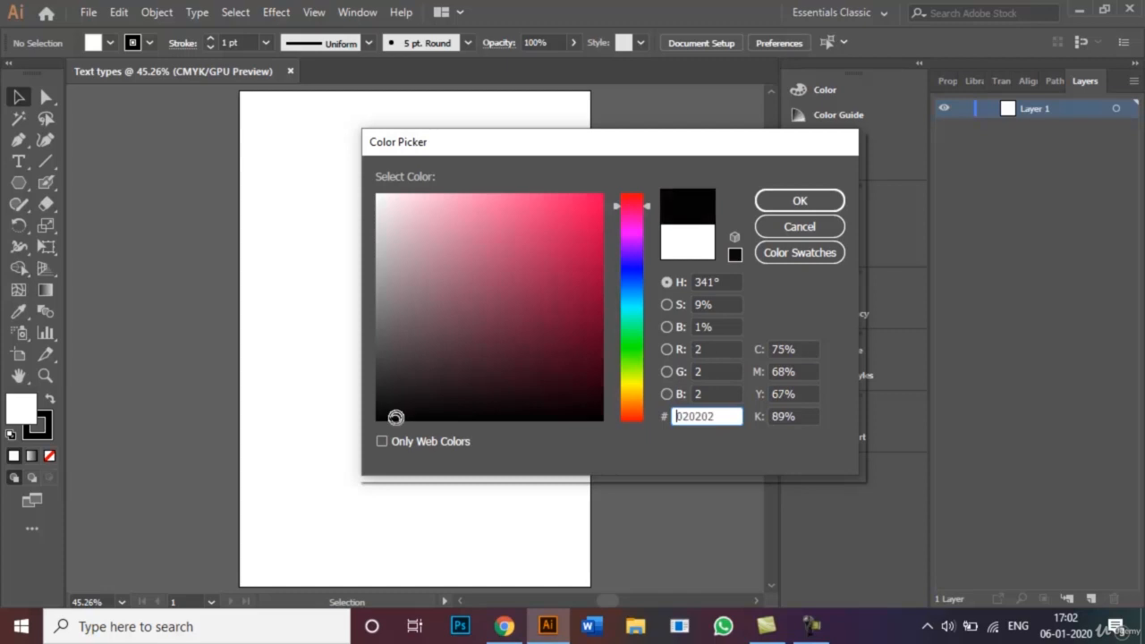
{"action": "left_click", "coordinate": [798, 201]}
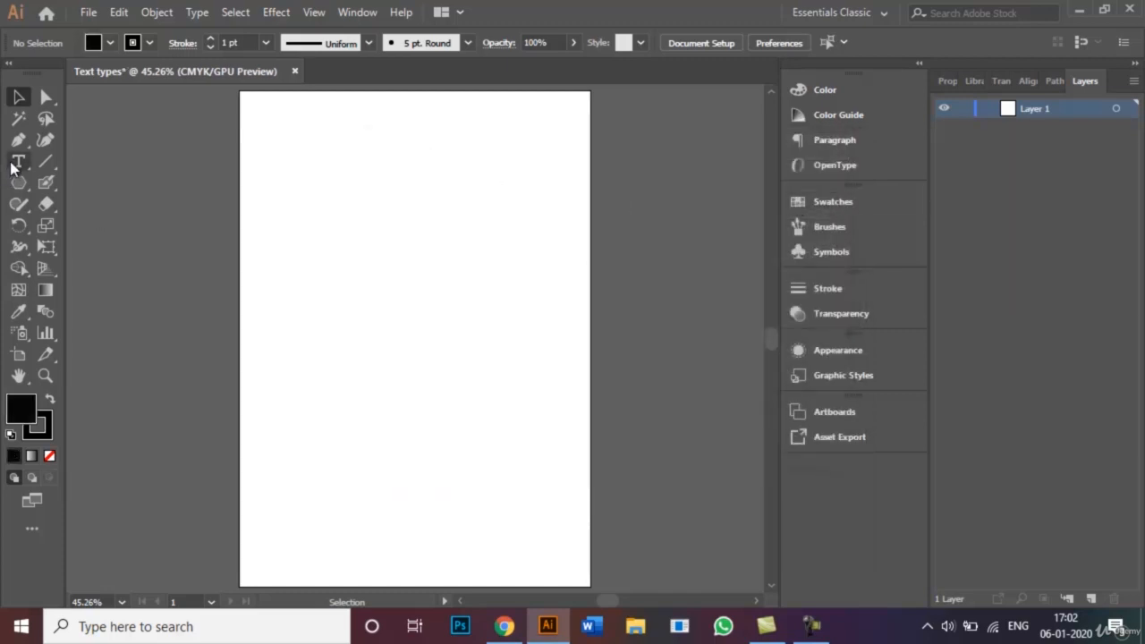
- Draw a large filled circle in the upper half of the artboard with the Ellipse tool
{"action": "left_click", "coordinate": [19, 183]}
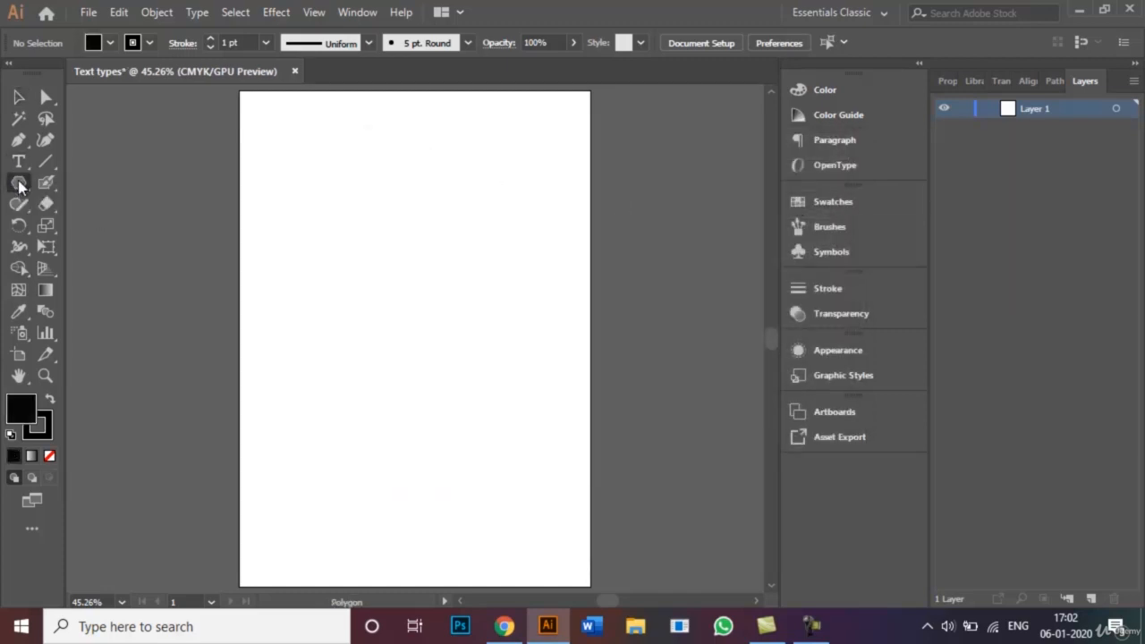
{"action": "left_click", "coordinate": [18, 183]}
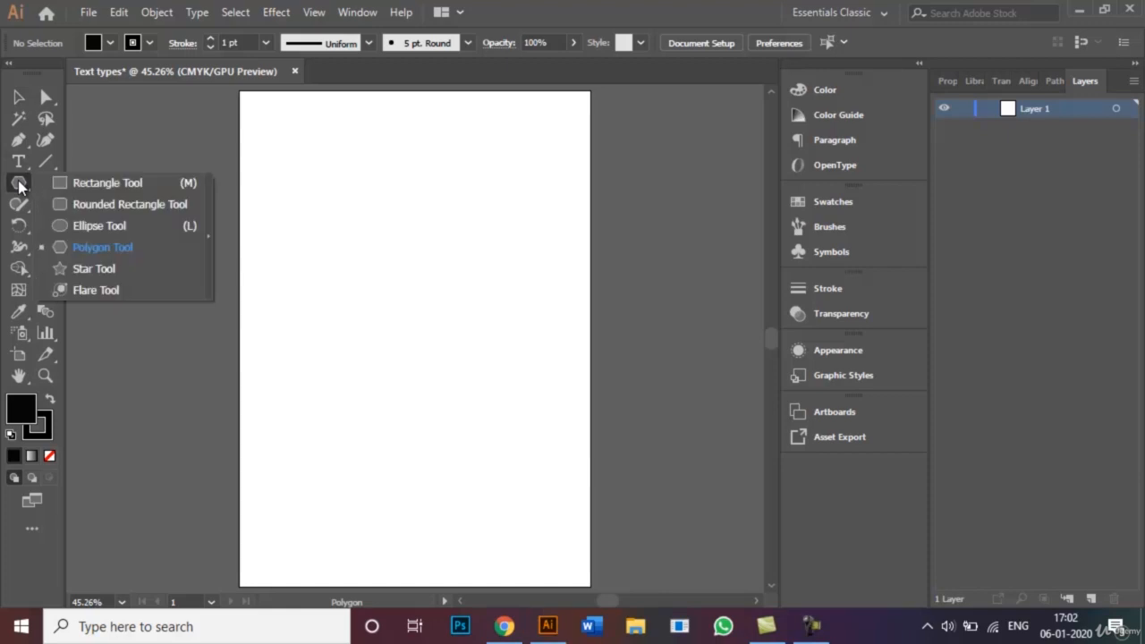
{"action": "left_click", "coordinate": [107, 225]}
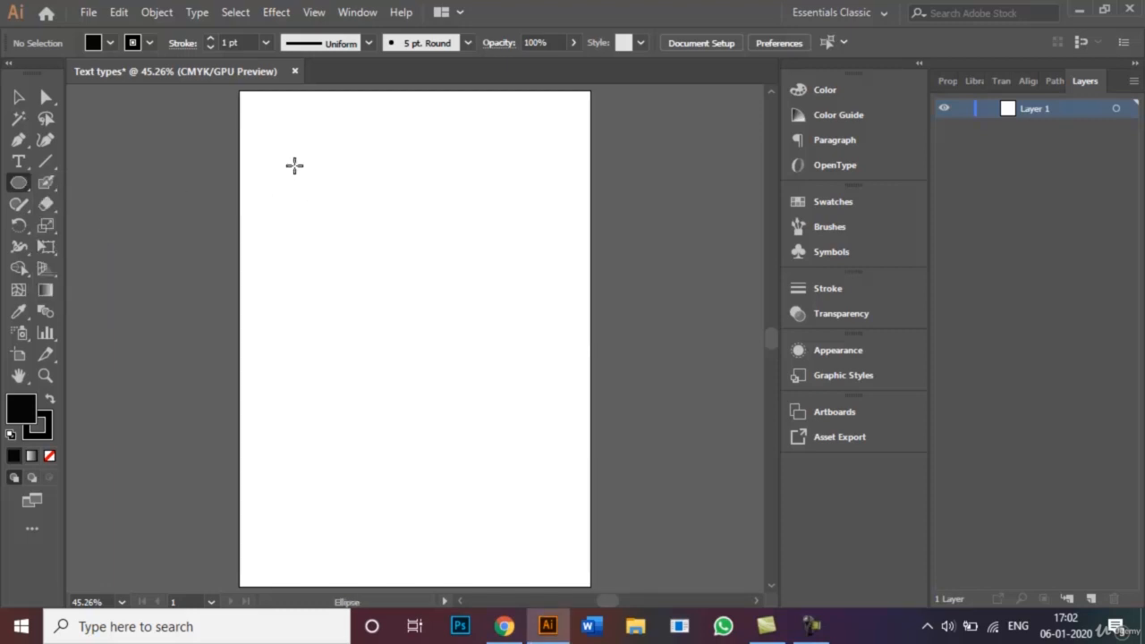
{"action": "left_click_drag", "start_coordinate": [294, 164], "coordinate": [463, 334]}
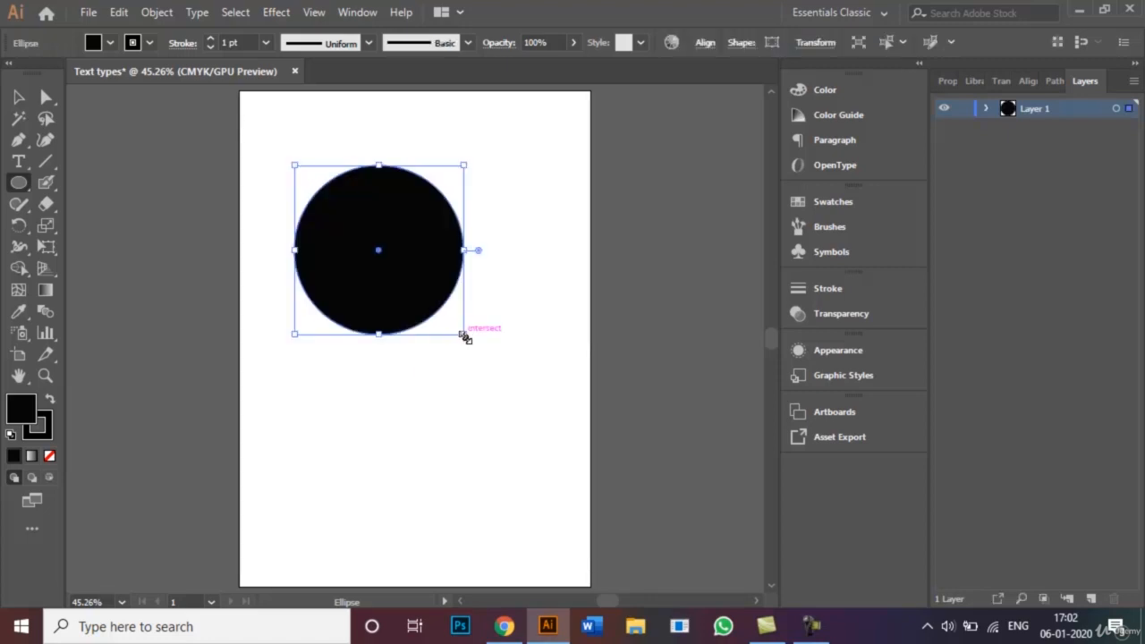
- Convert the black circle into a text area by applying the Area Type tool at its upper edge
{"action": "left_click", "coordinate": [22, 167]}
{"action": "left_click", "coordinate": [21, 167]}
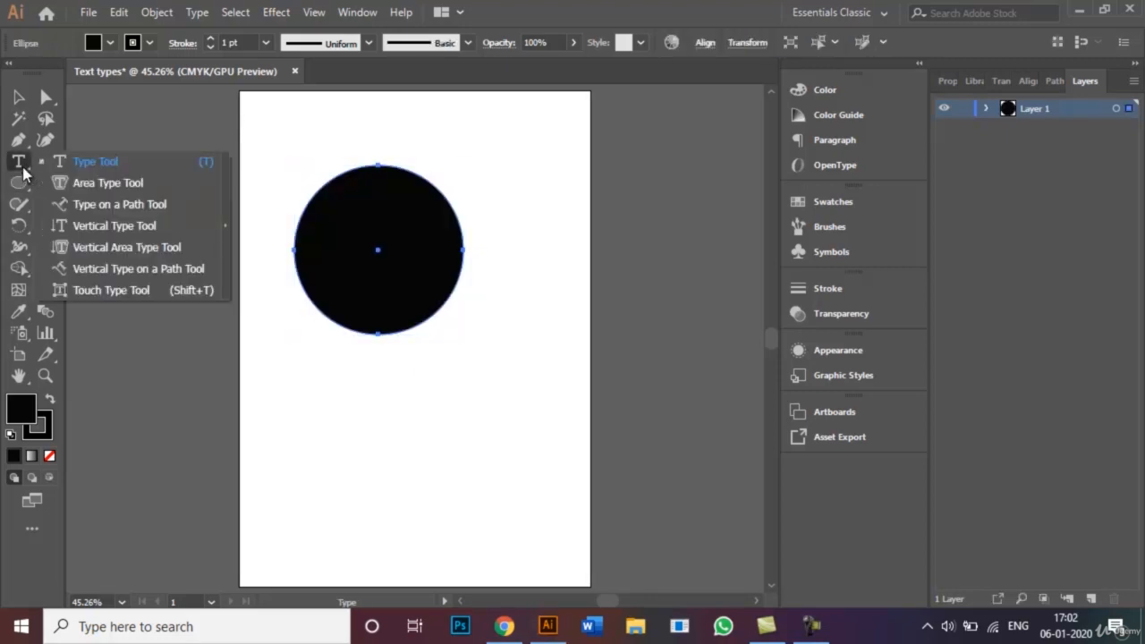
{"action": "left_click", "coordinate": [106, 186]}
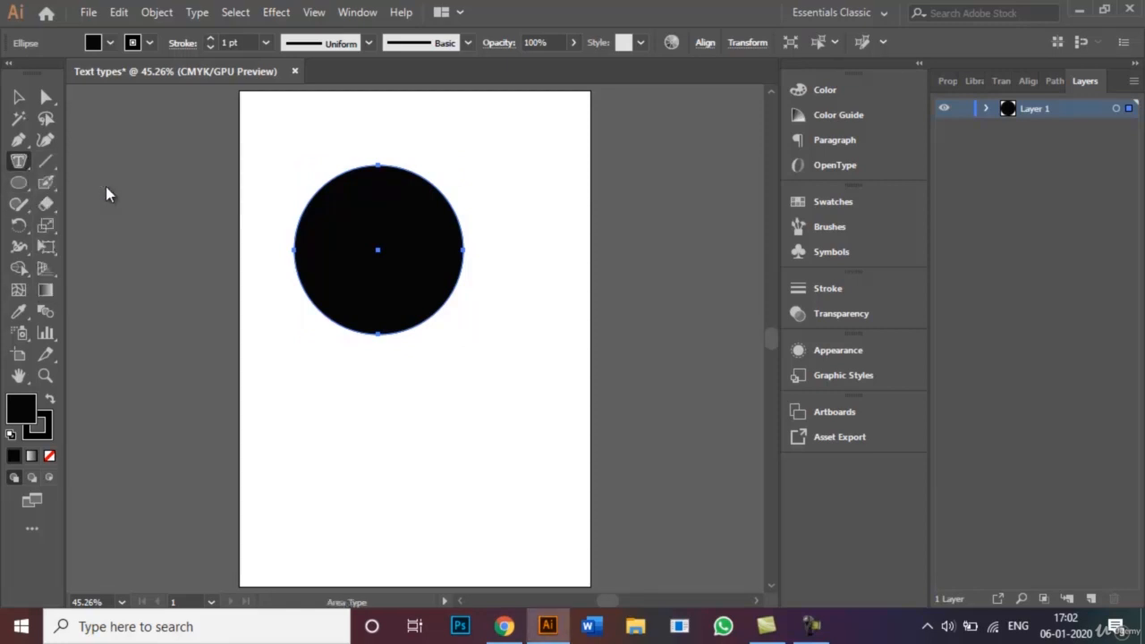
{"action": "key", "text": "ctrl"}
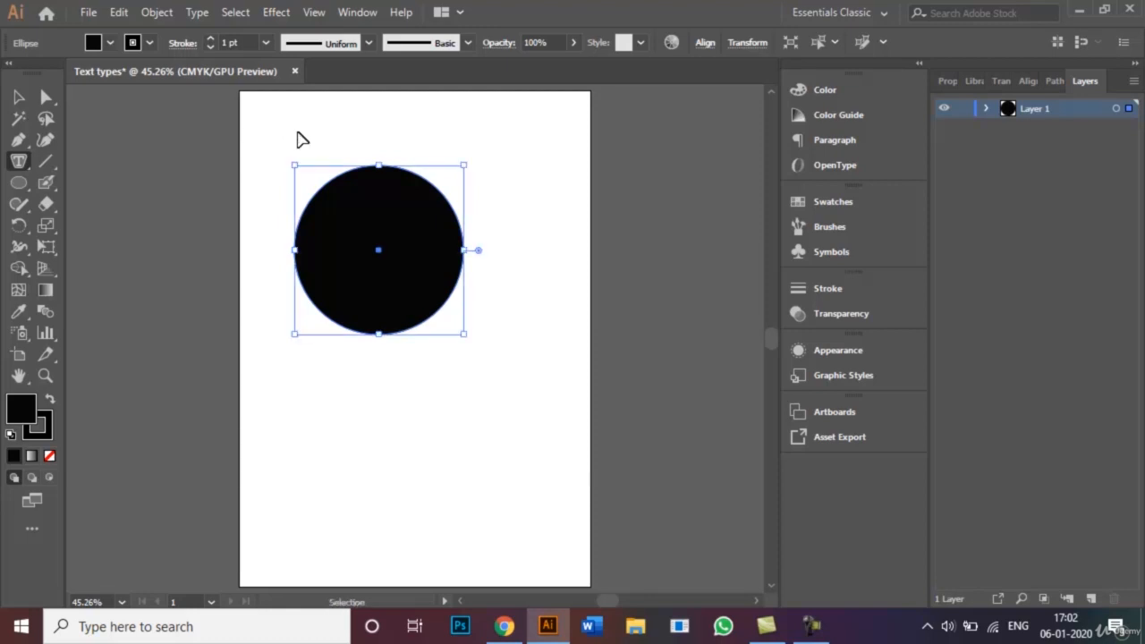
{"action": "key", "text": "ctrl+plus"}
{"action": "key", "text": "ctrl+plus"}
{"action": "key", "text": "ctrl+plus"}
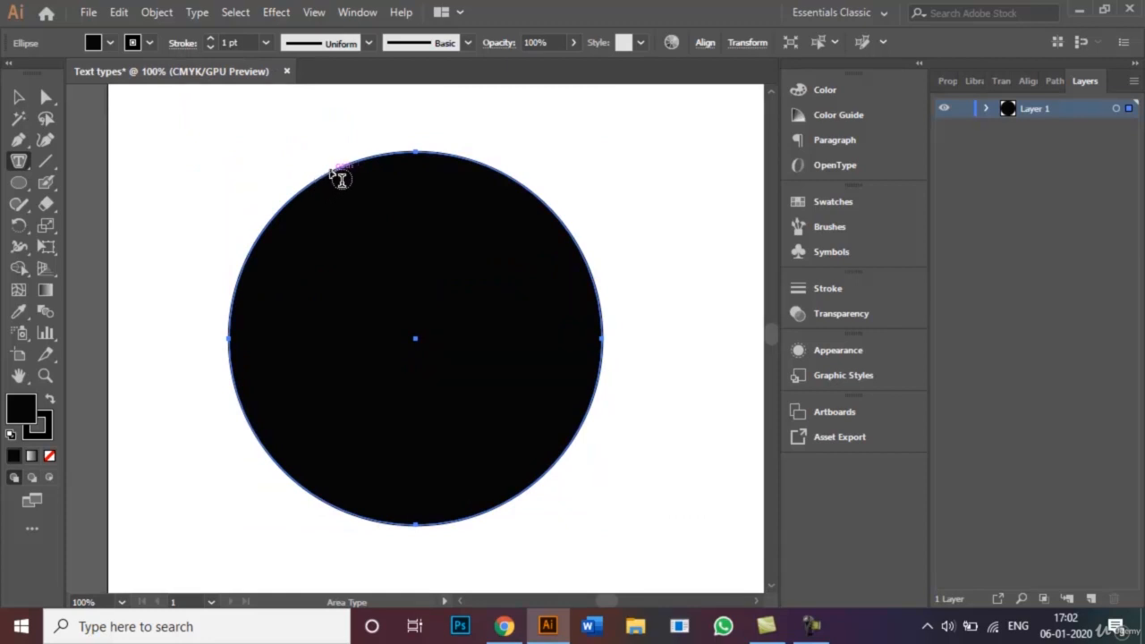
{"action": "left_click", "coordinate": [414, 158]}
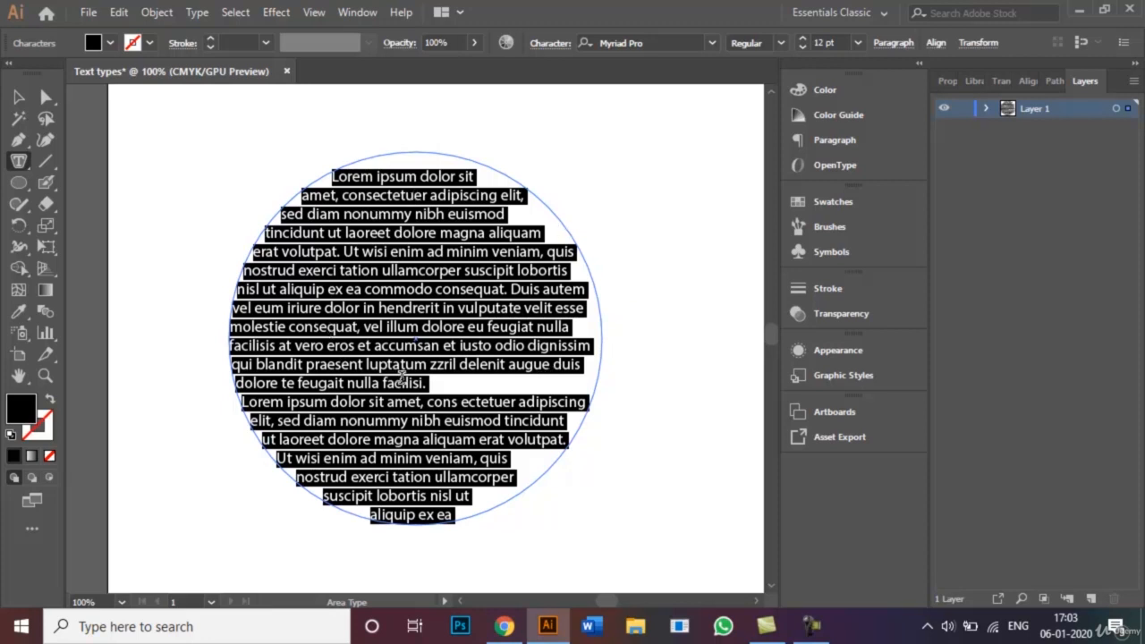
- Replace the circle's placeholder text with "Hello, bchjewflq.jgiegn;wlegwo eehglGm,;khmvlew;mbkernelb"
{"action": "key", "text": "BackSpace"}
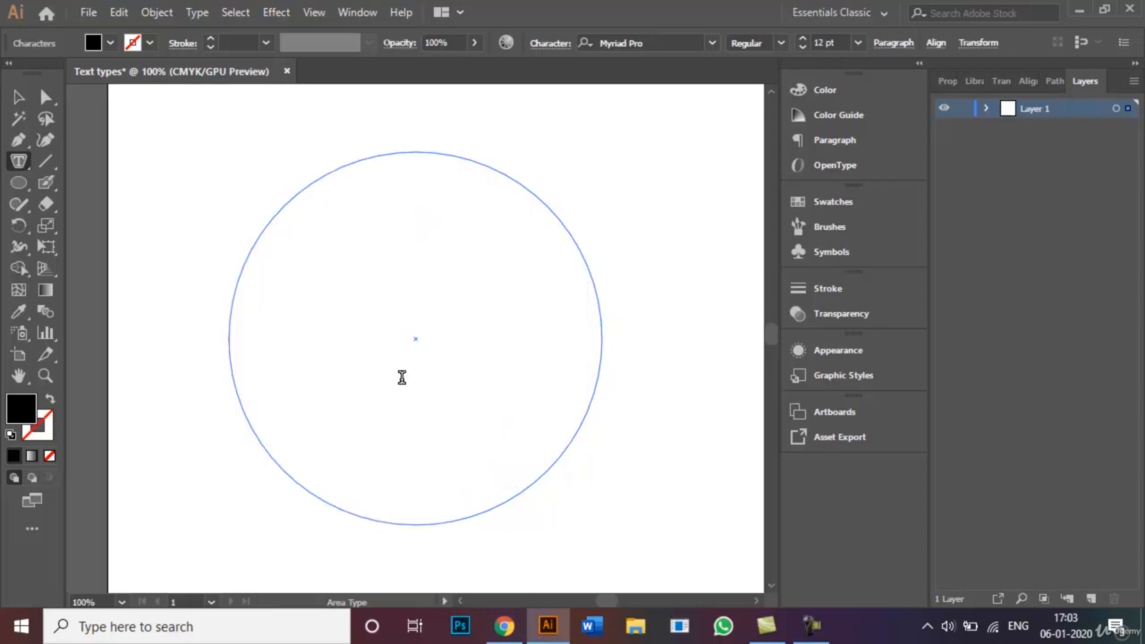
{"action": "type", "text": "Hello, bchjewflq.jgiegn;"}
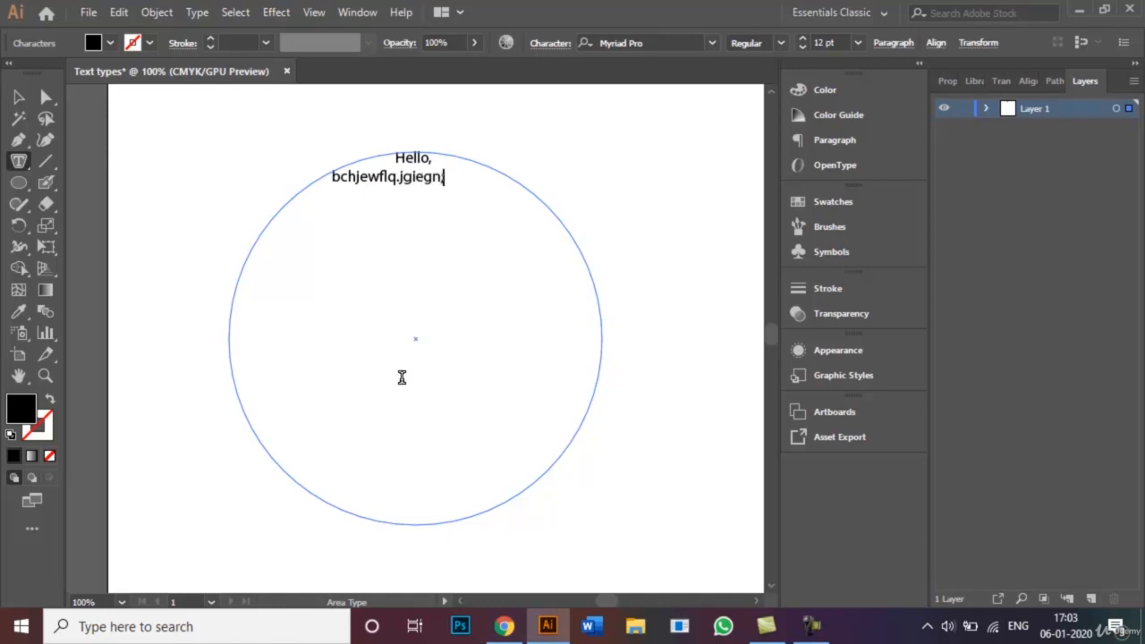
{"action": "type", "text": "wlegwo eehglGm,;kh"}
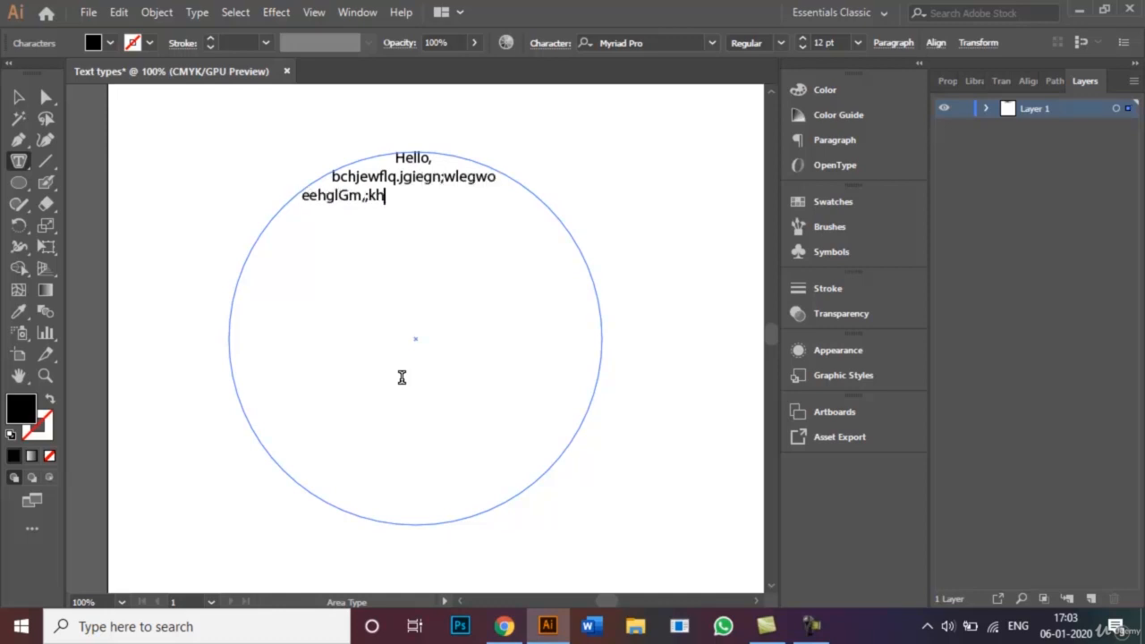
{"action": "type", "text": "mvlew;mbkernelb"}
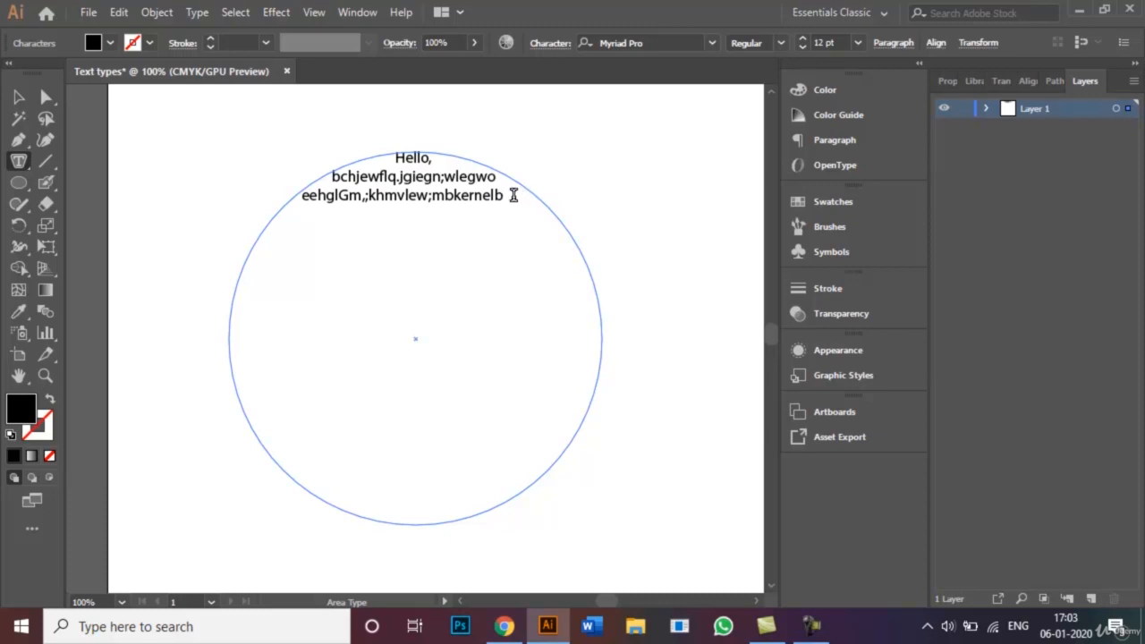
- Set the font size of all the text inside the circle to 36 pt and leave the text deselected
{"action": "left_click_drag", "start_coordinate": [513, 195], "coordinate": [355, 158]}
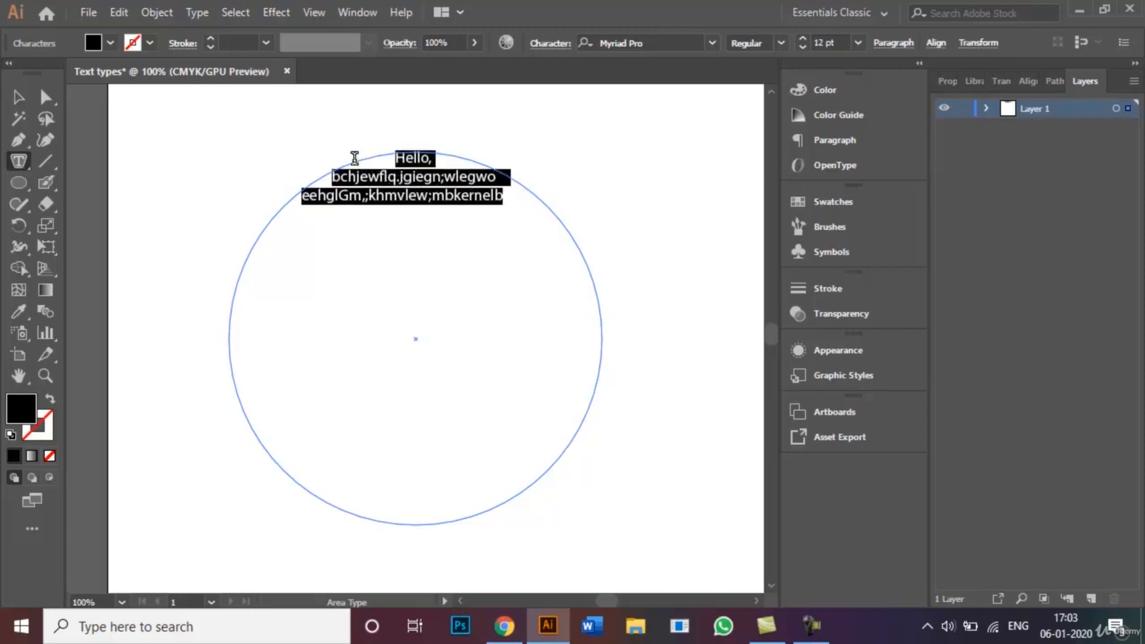
{"action": "left_click", "coordinate": [859, 44]}
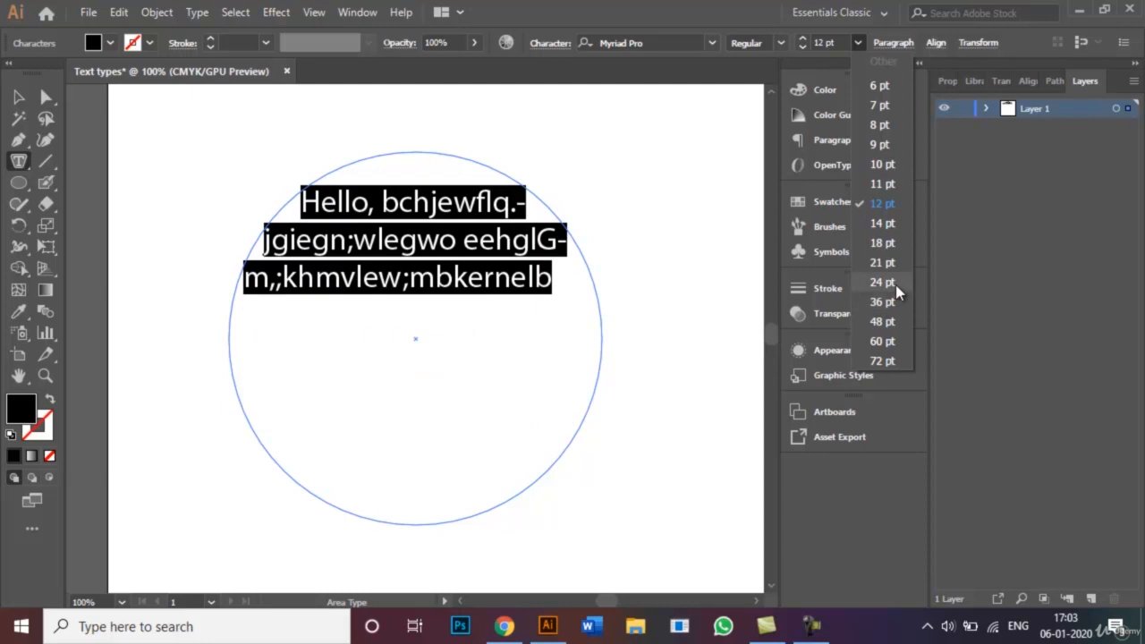
{"action": "left_click", "coordinate": [882, 301]}
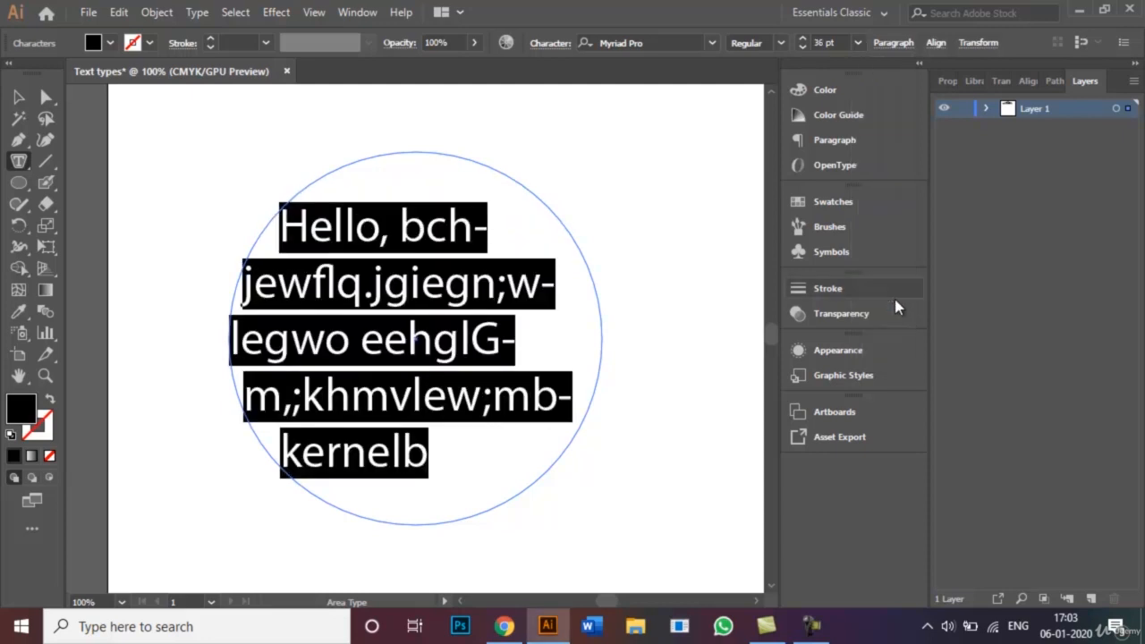
{"action": "left_click", "coordinate": [18, 96]}
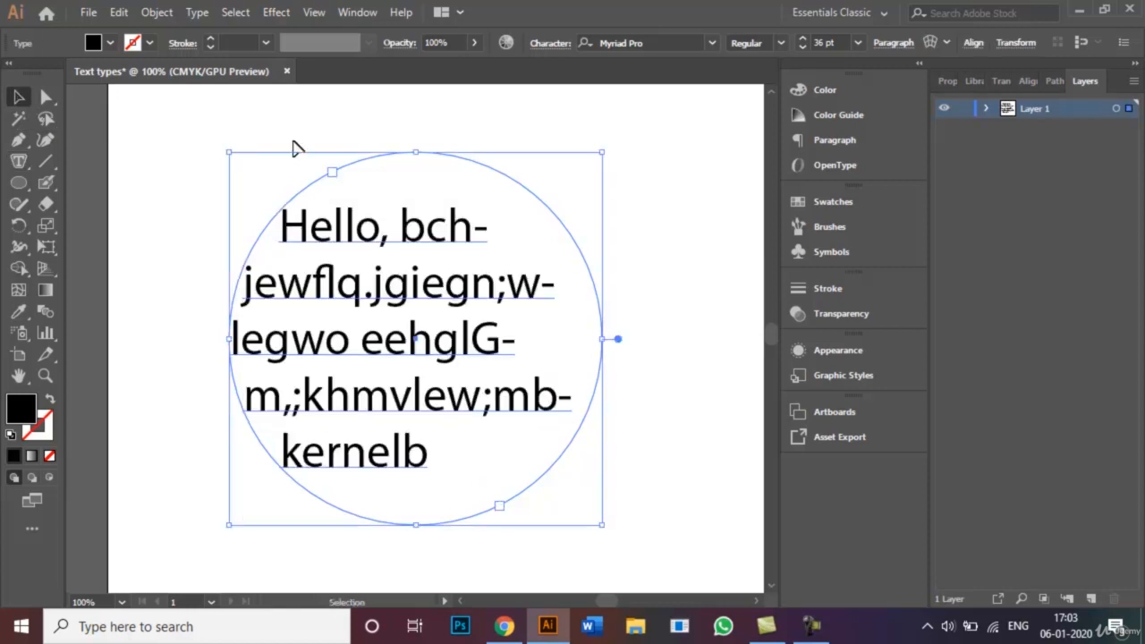
{"action": "left_click", "coordinate": [653, 212]}
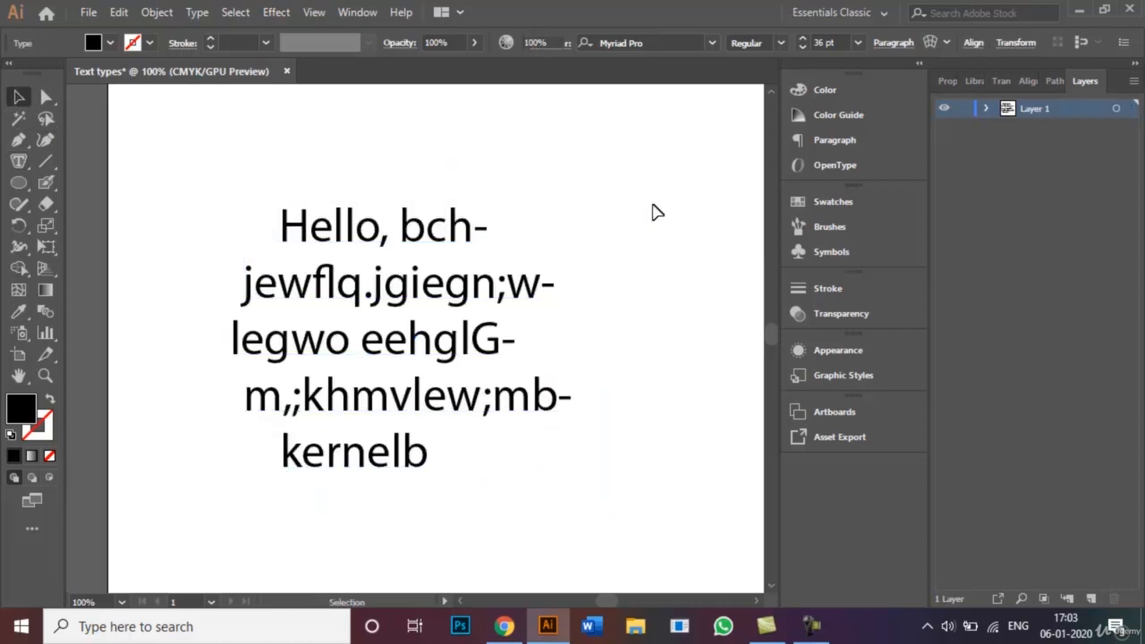
{"action": "left_click", "coordinate": [458, 234]}
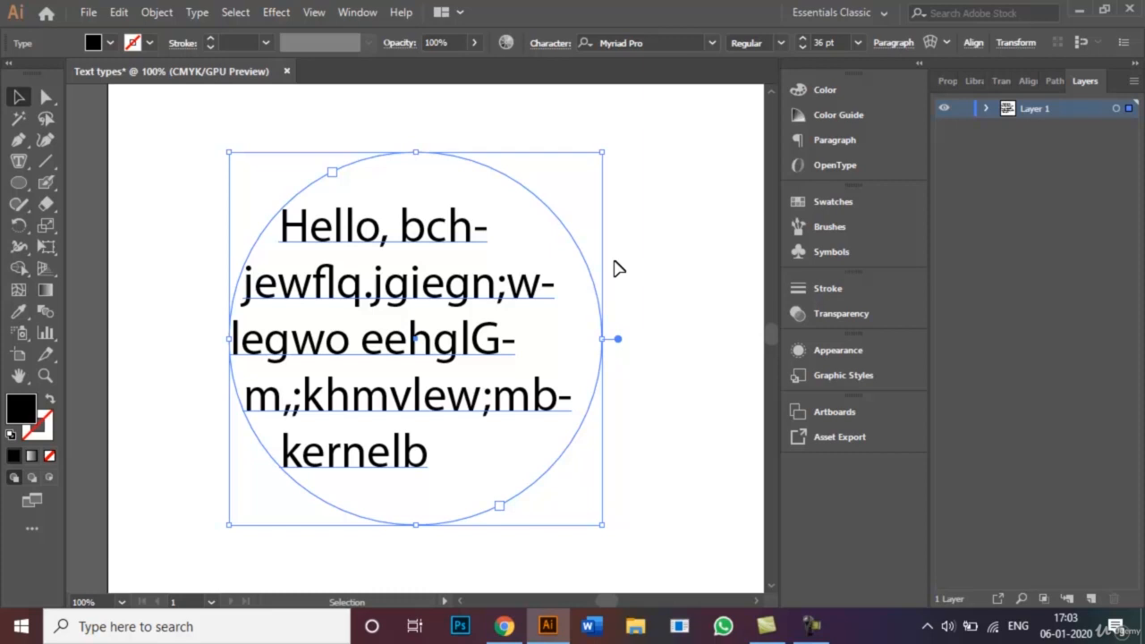
{"action": "left_click", "coordinate": [676, 260]}
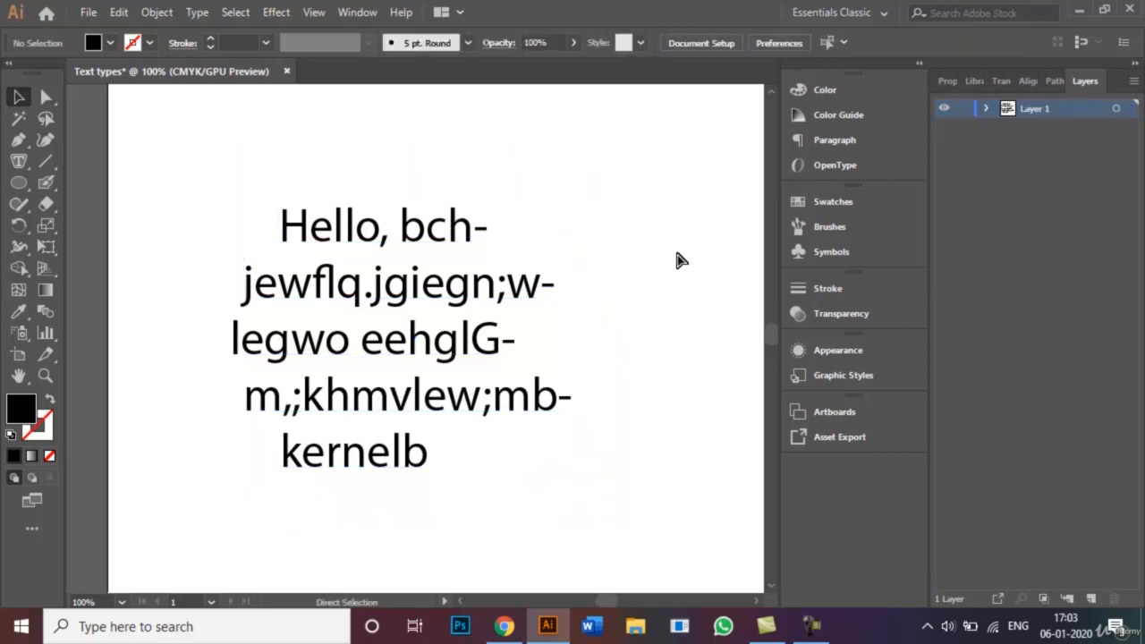
- Draw a large filled hexagon below the circular text with the Polygon tool
{"action": "key", "text": "ctrl+0"}
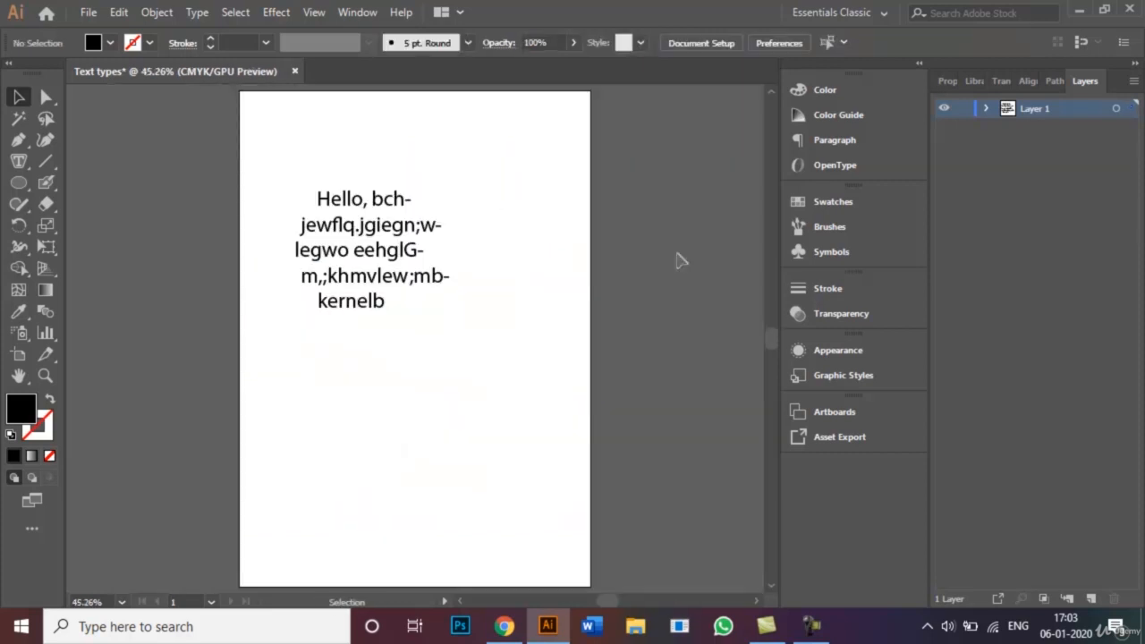
{"action": "left_click", "coordinate": [19, 185]}
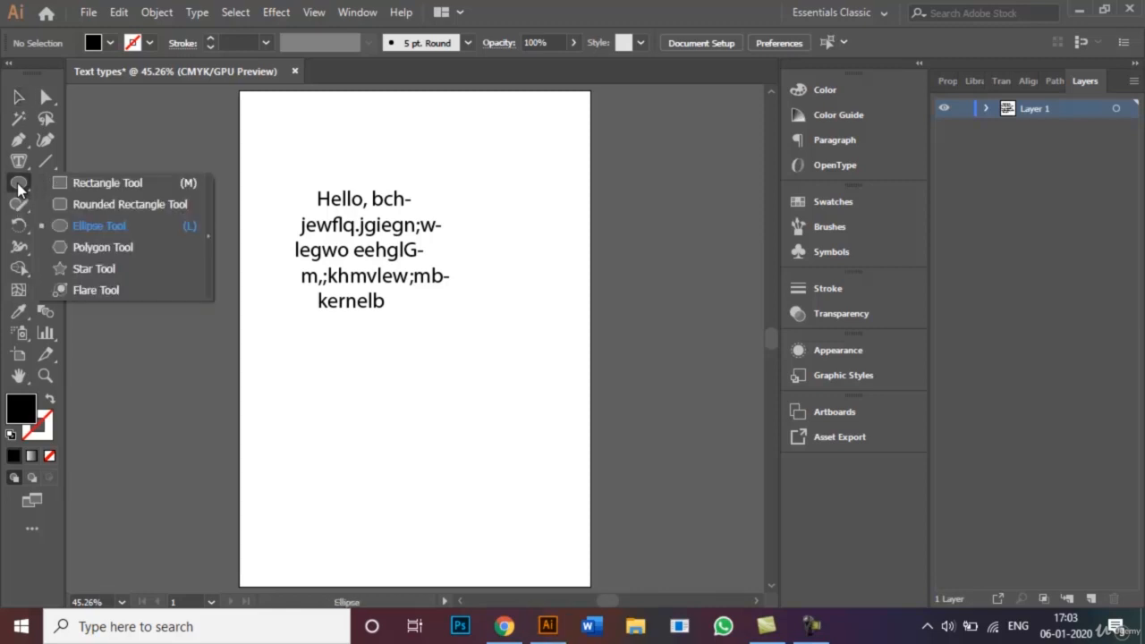
{"action": "left_click", "coordinate": [91, 248]}
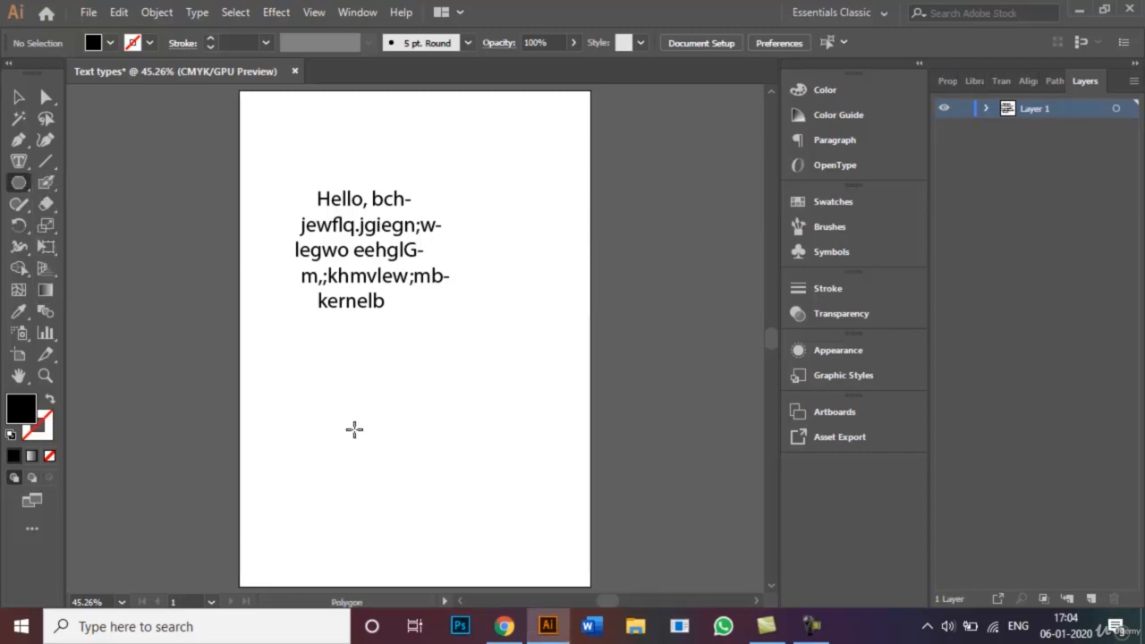
{"action": "left_click_drag", "start_coordinate": [354, 429], "coordinate": [416, 486]}
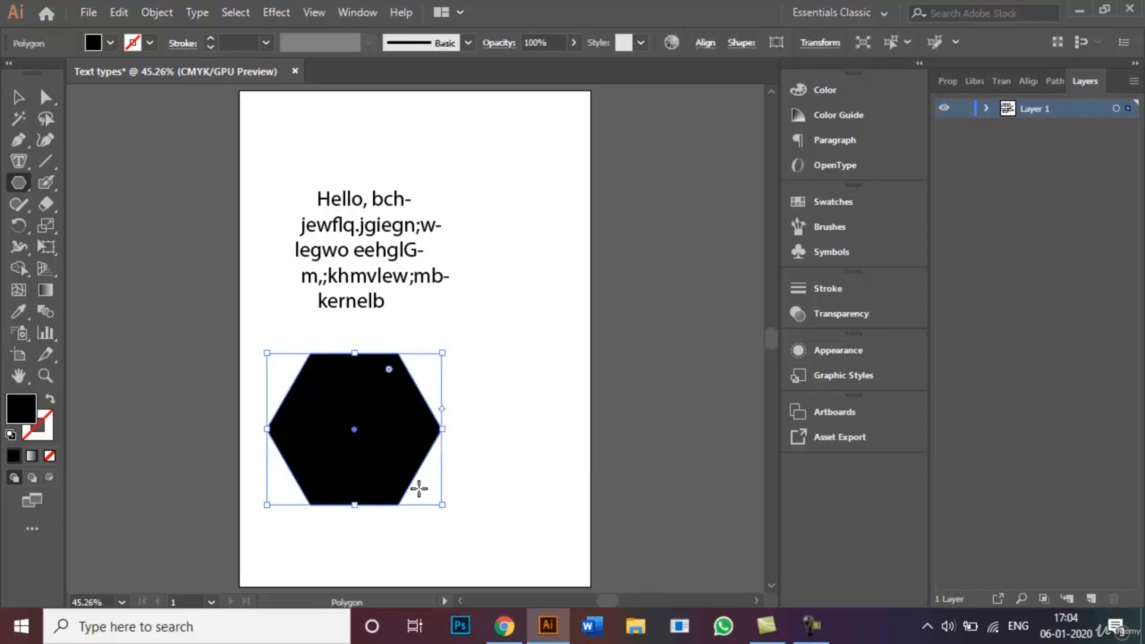
- Turn the black hexagon's outline into a text path by applying the Type on a Path tool at the middle of its upper edge
{"action": "left_click", "coordinate": [20, 162]}
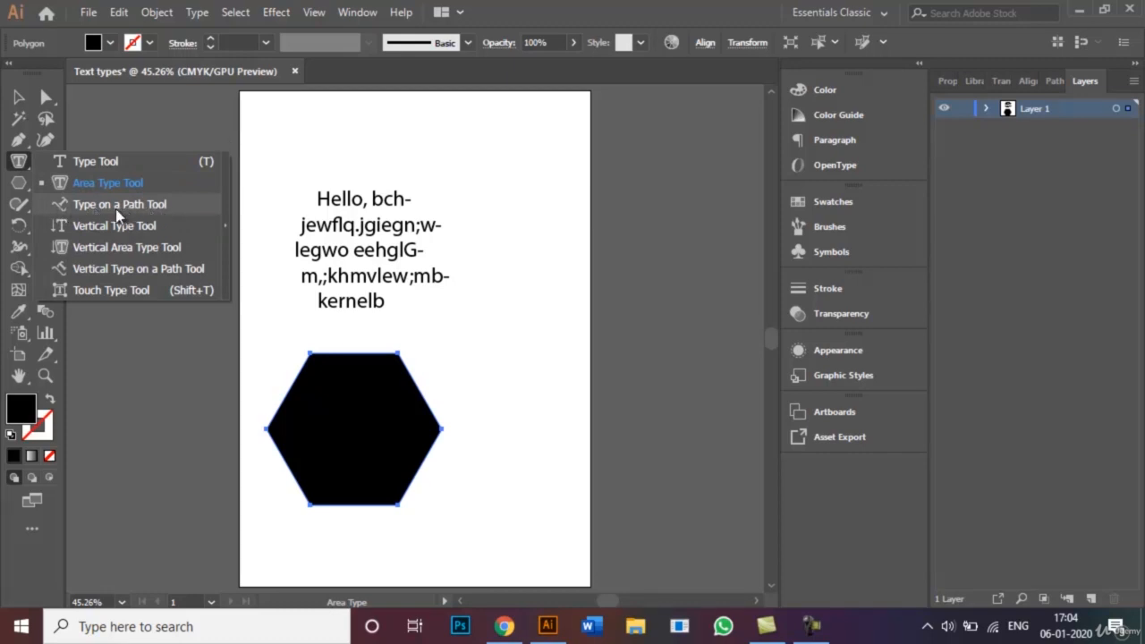
{"action": "left_click", "coordinate": [115, 209]}
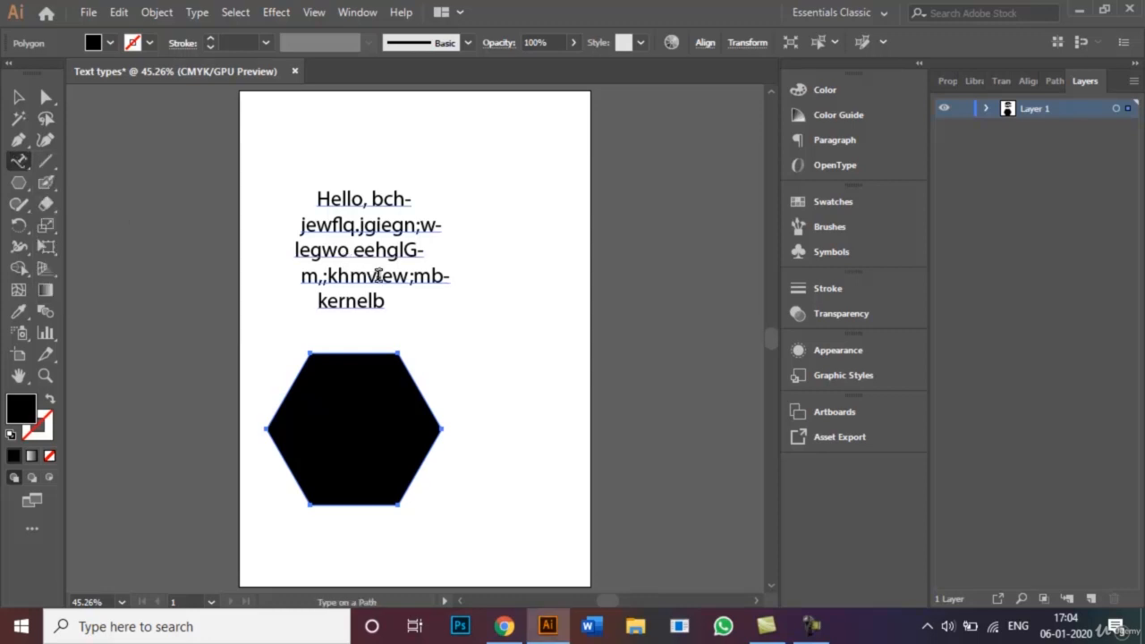
{"action": "key", "text": "ctrl+1"}
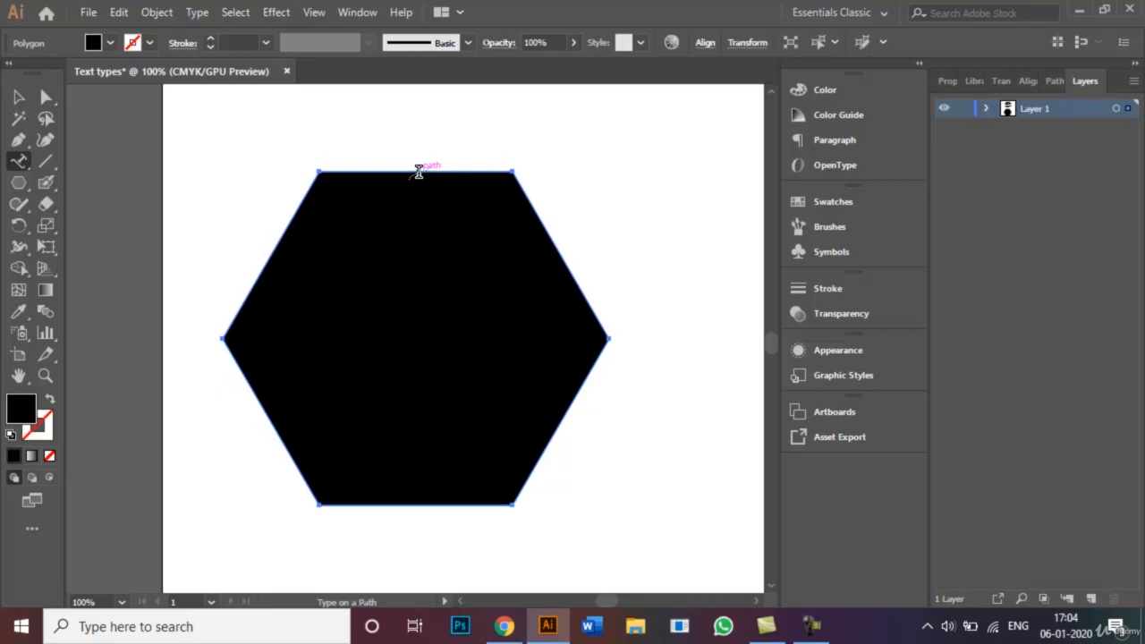
{"action": "left_click", "coordinate": [418, 170]}
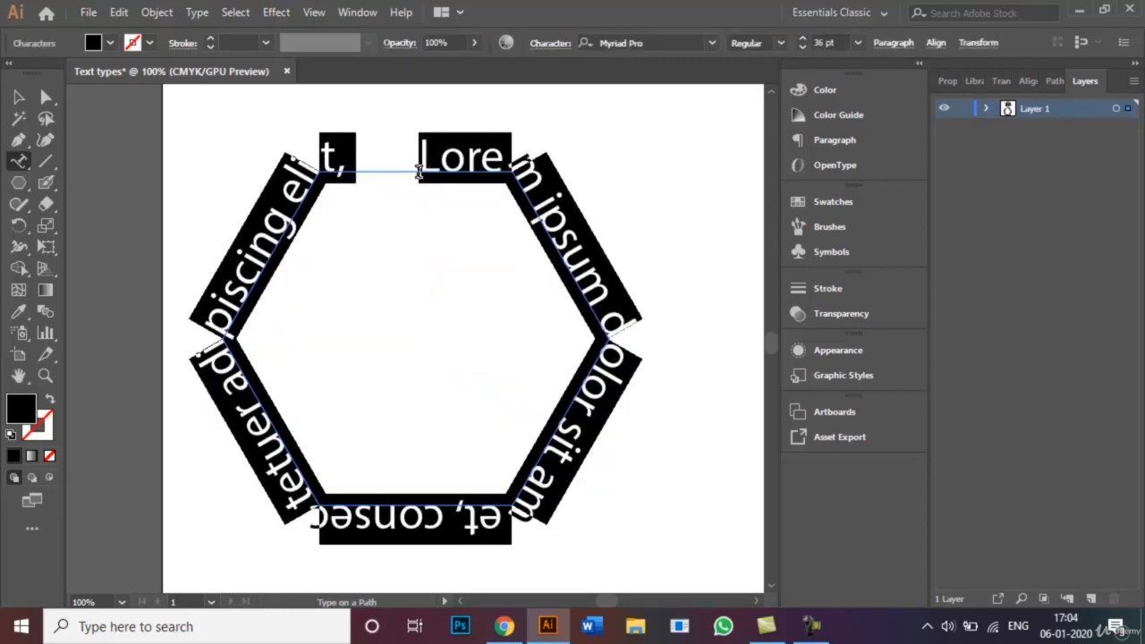
- Replace the placeholder text on the hexagon path with "Hello, Japan, China, India, Russia, Namaste, Yoga, Breathe!!!!!" and leave it deselected
{"action": "key", "text": "BackSpace"}
{"action": "type", "text": "Hello,"}
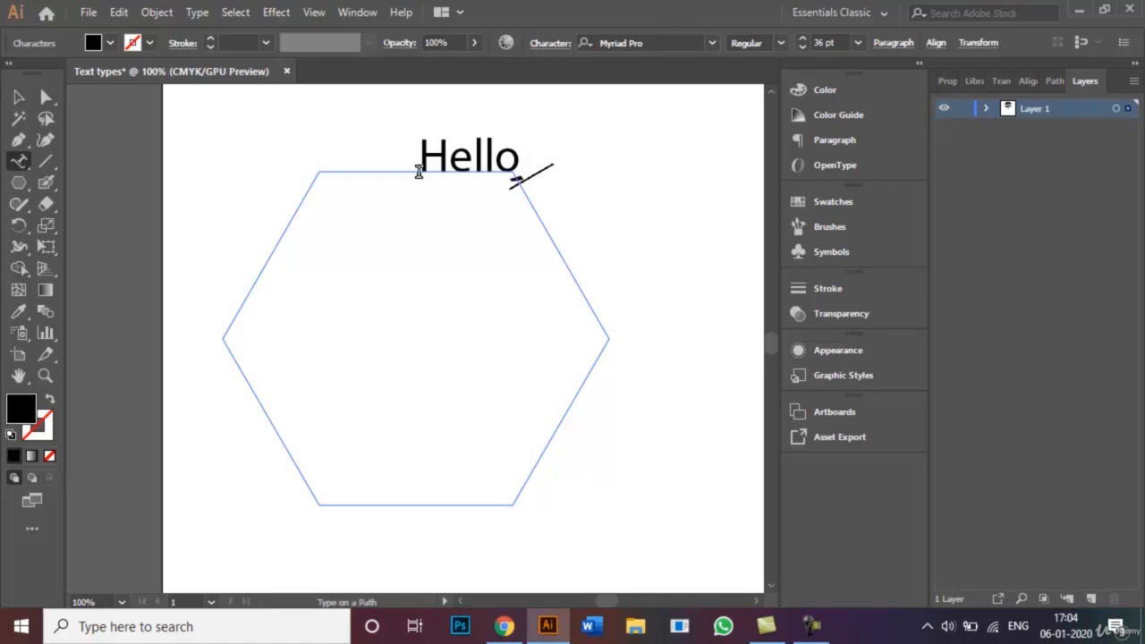
{"action": "type", "text": " Japa"}
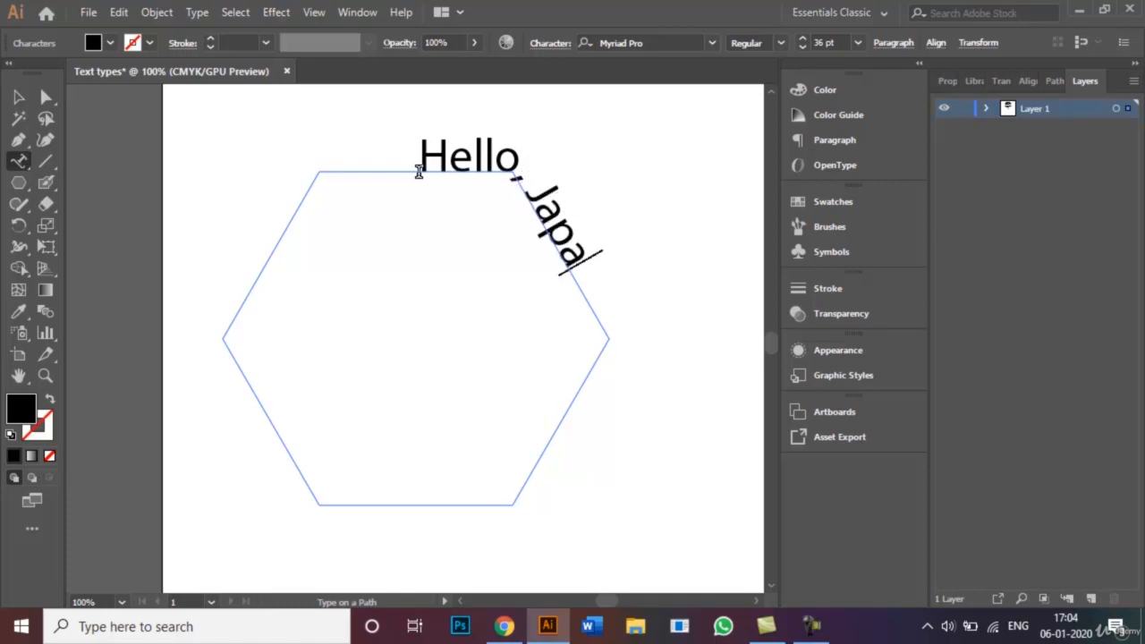
{"action": "type", "text": "n, C"}
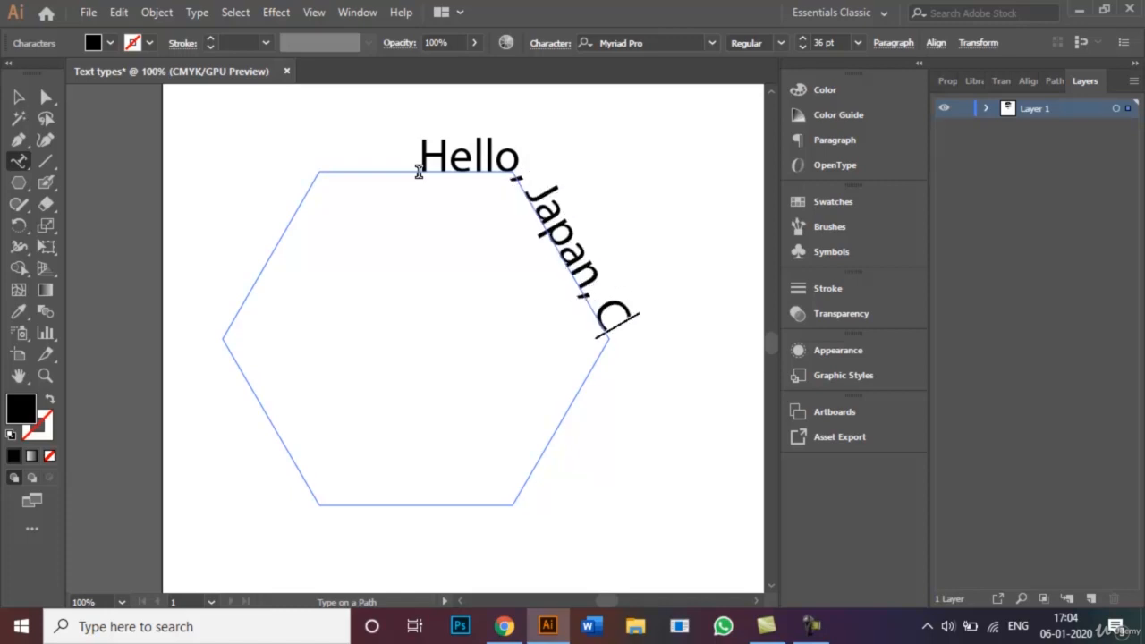
{"action": "type", "text": "hina, I"}
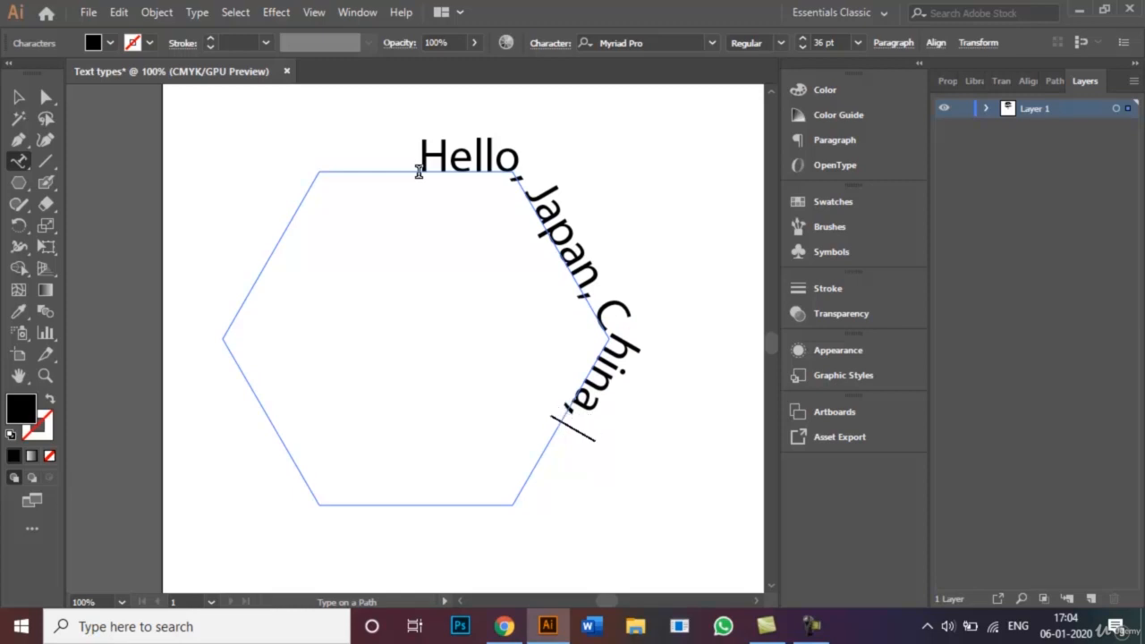
{"action": "type", "text": "n"}
{"action": "type", "text": "dia,"}
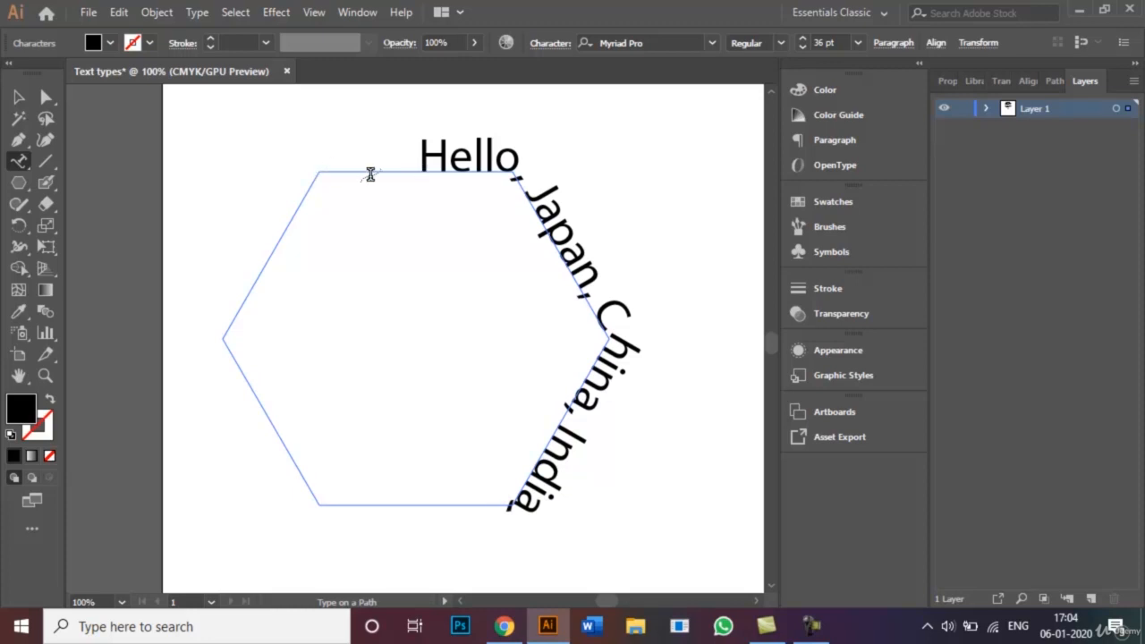
{"action": "type", "text": "Rus"}
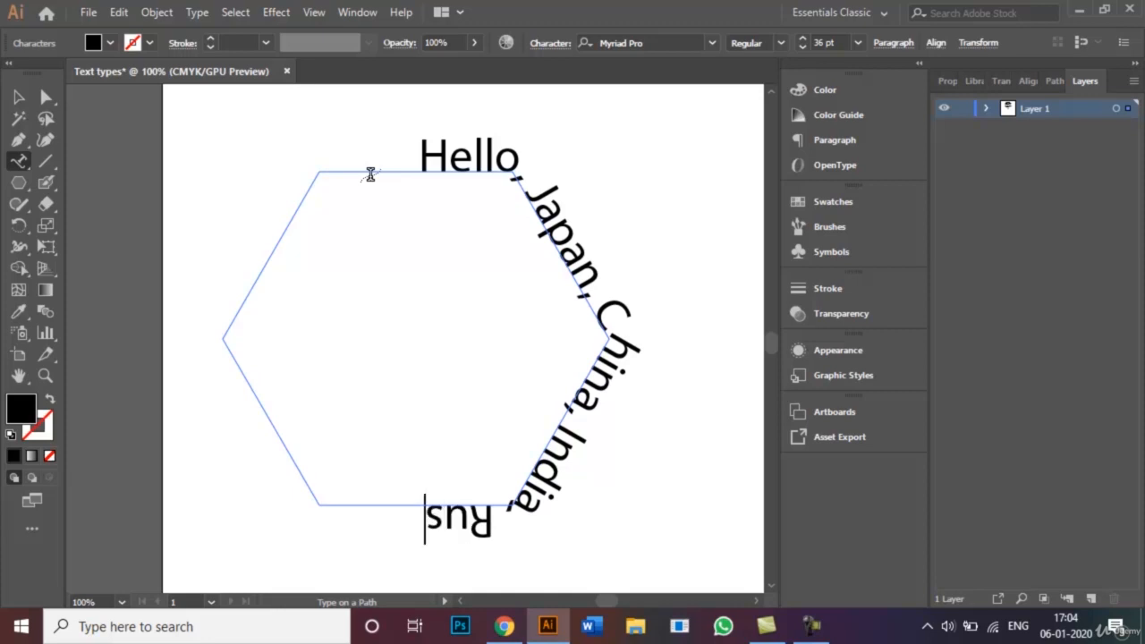
{"action": "type", "text": "sia, "}
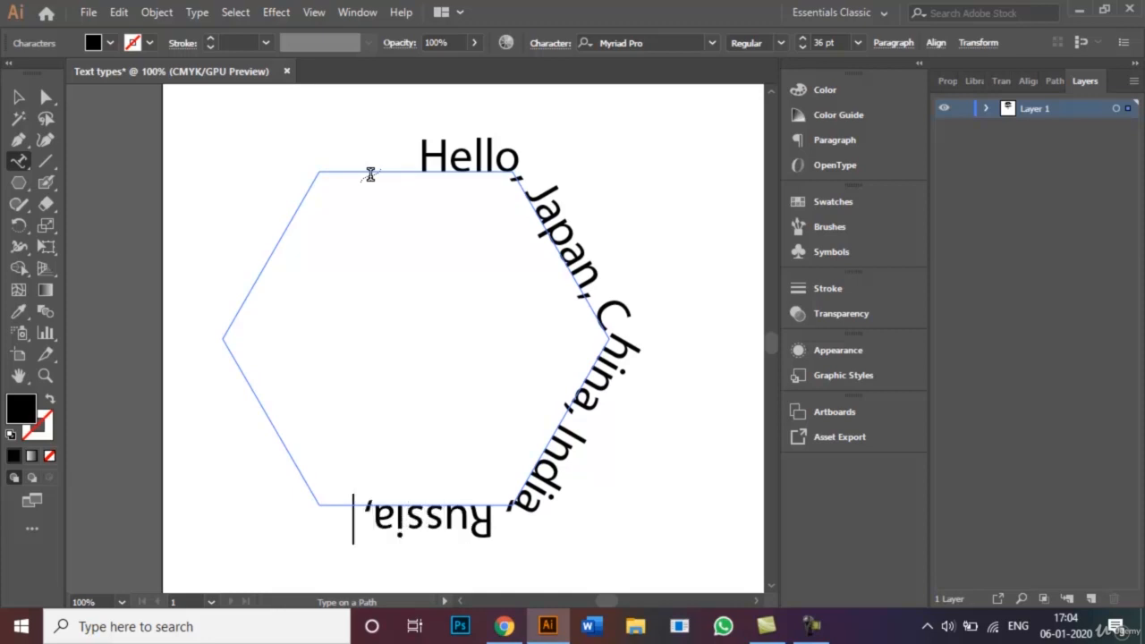
{"action": "type", "text": "Nas"}
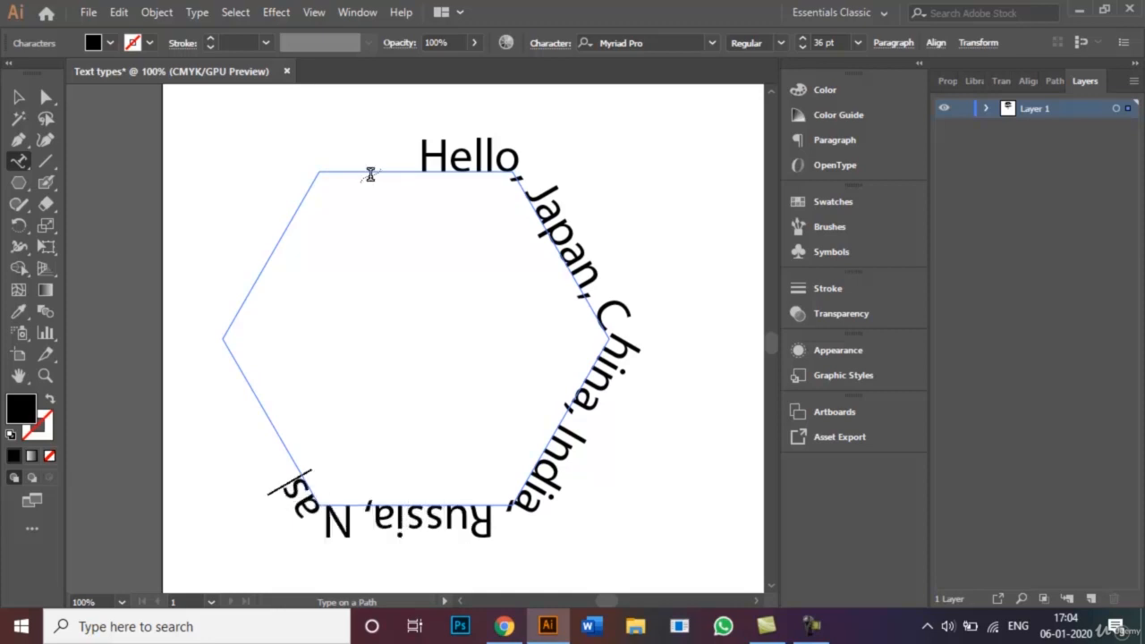
{"action": "key", "text": "BackSpace"}
{"action": "type", "text": "maste,"}
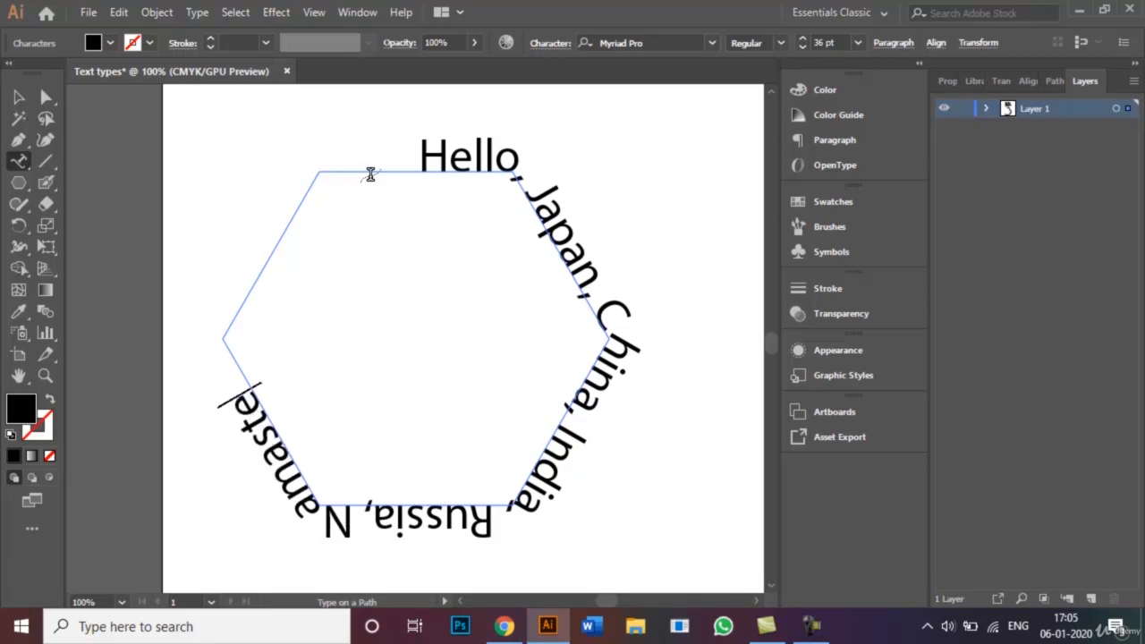
{"action": "type", "text": " Yoga"}
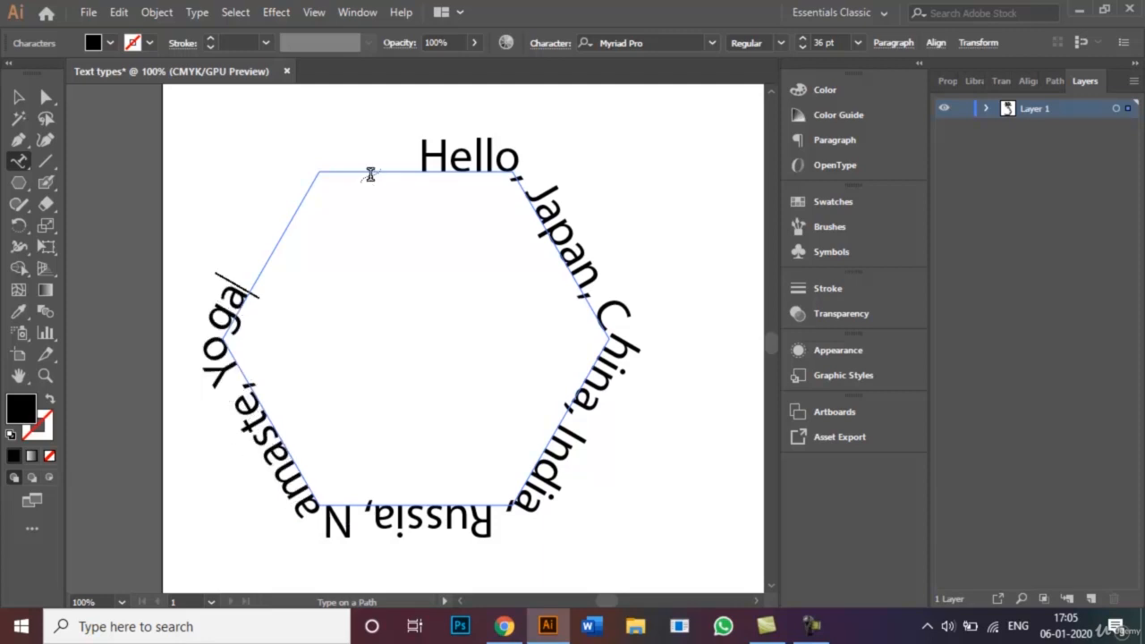
{"action": "type", "text": ", Breathe"}
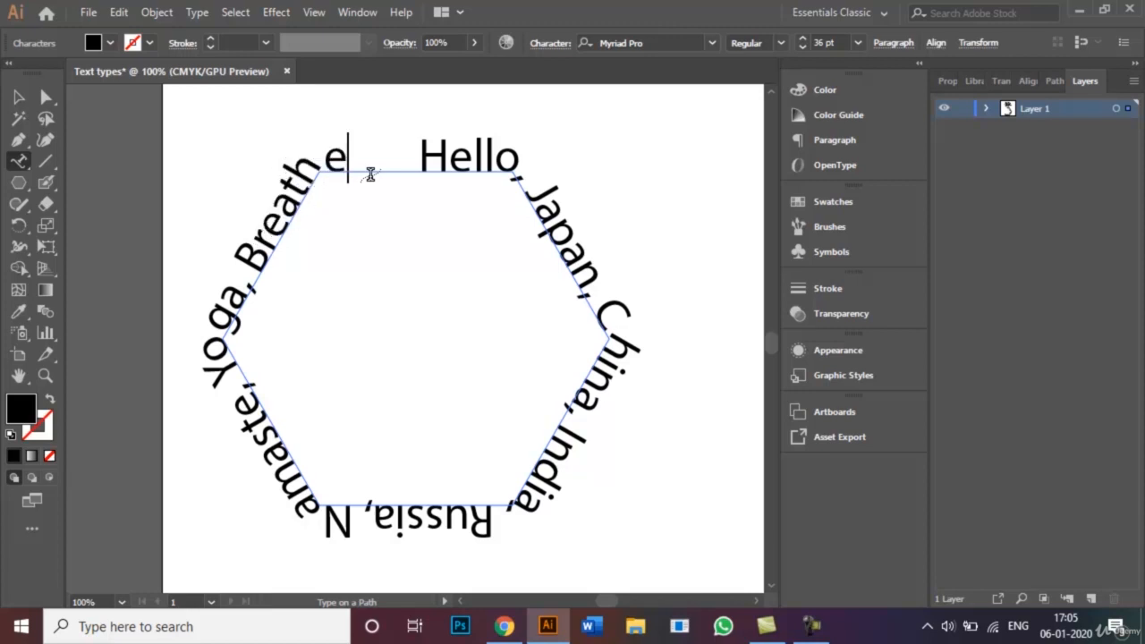
{"action": "type", "text": "!!!!!"}
{"action": "left_click", "coordinate": [18, 96]}
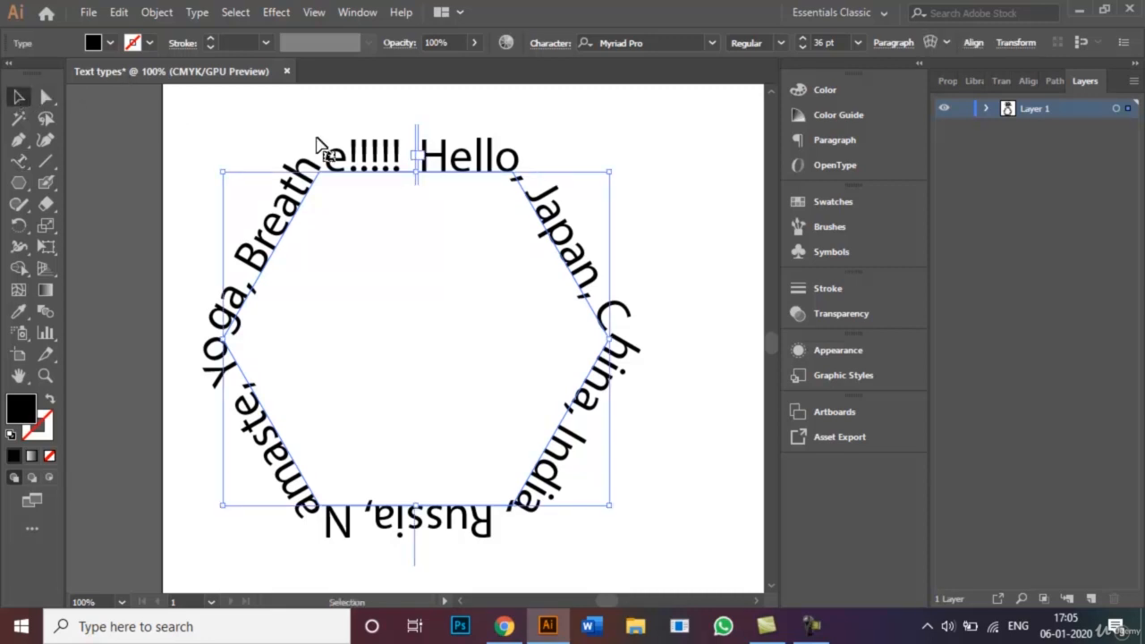
{"action": "left_click", "coordinate": [277, 132]}
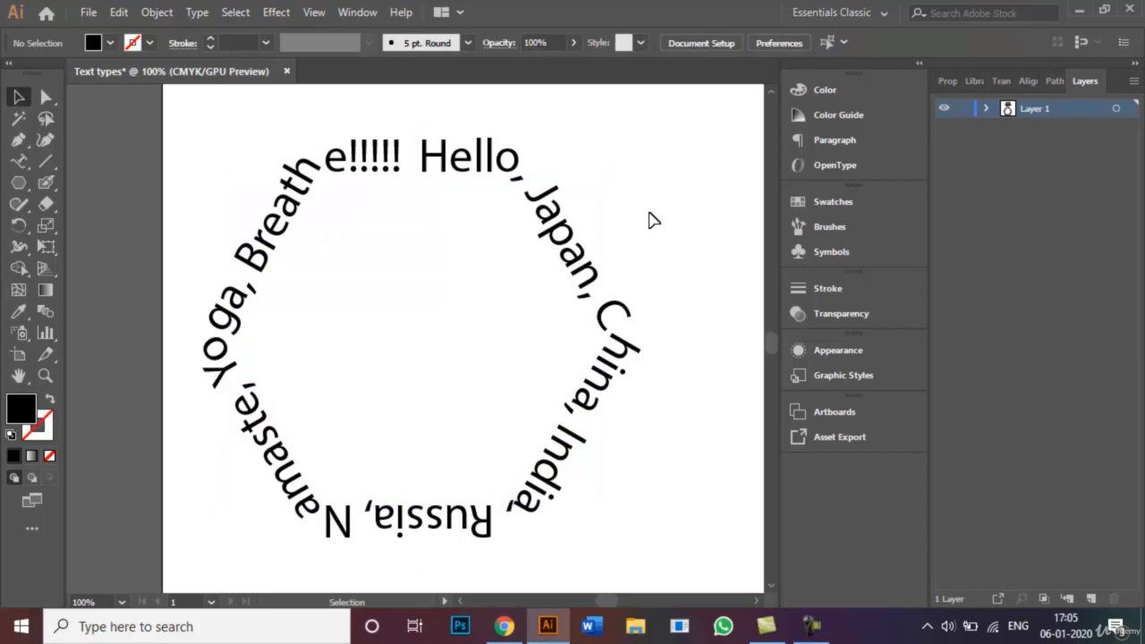
- Scale the hexagon path text down from its lower-right corner until its type size is about 26 pt
{"action": "key", "text": "ctrl+0"}
{"action": "left_click", "coordinate": [419, 376]}
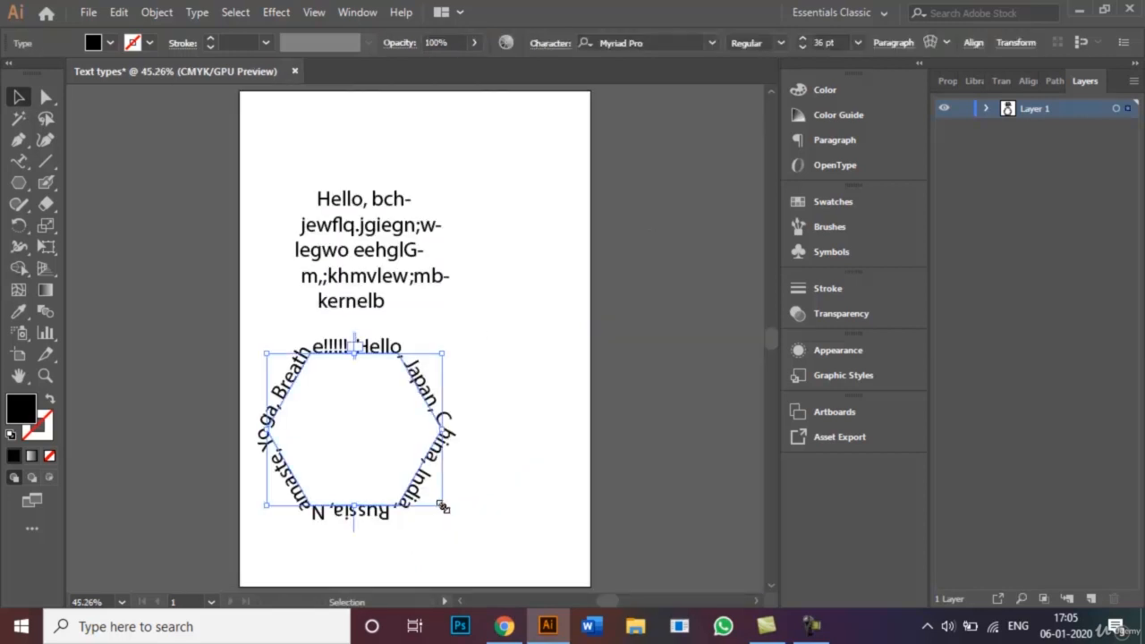
{"action": "left_click_drag", "start_coordinate": [442, 506], "coordinate": [385, 463]}
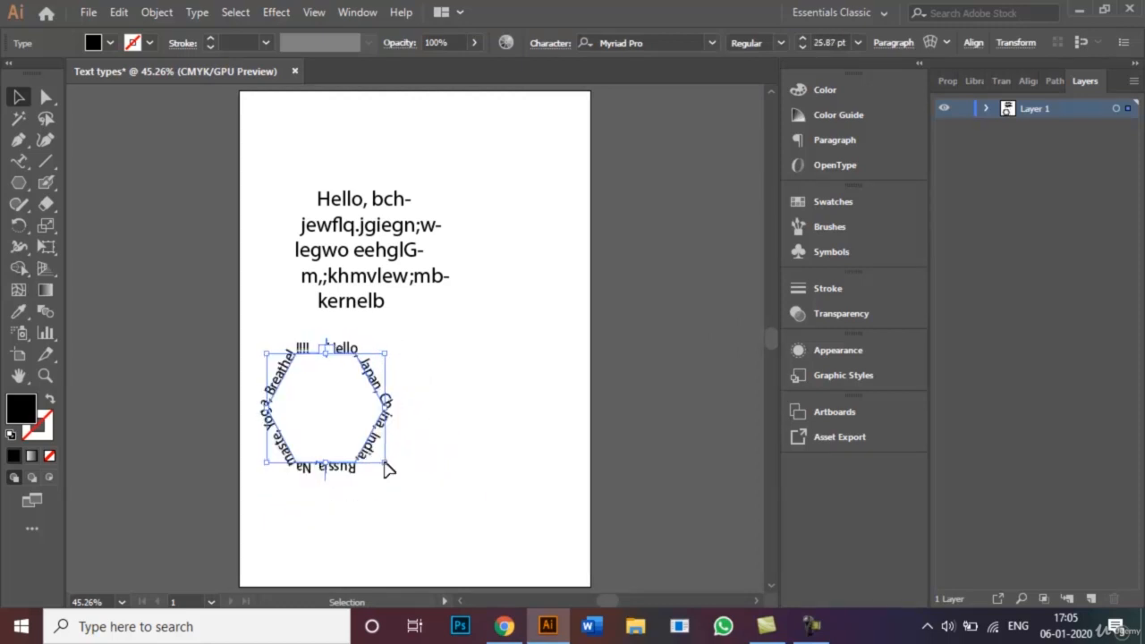
{"action": "left_click", "coordinate": [435, 473]}
- Set the font size of the hexagon path text to 21 pt and leave it deselected
{"action": "left_click", "coordinate": [335, 351]}
{"action": "left_click", "coordinate": [857, 42]}
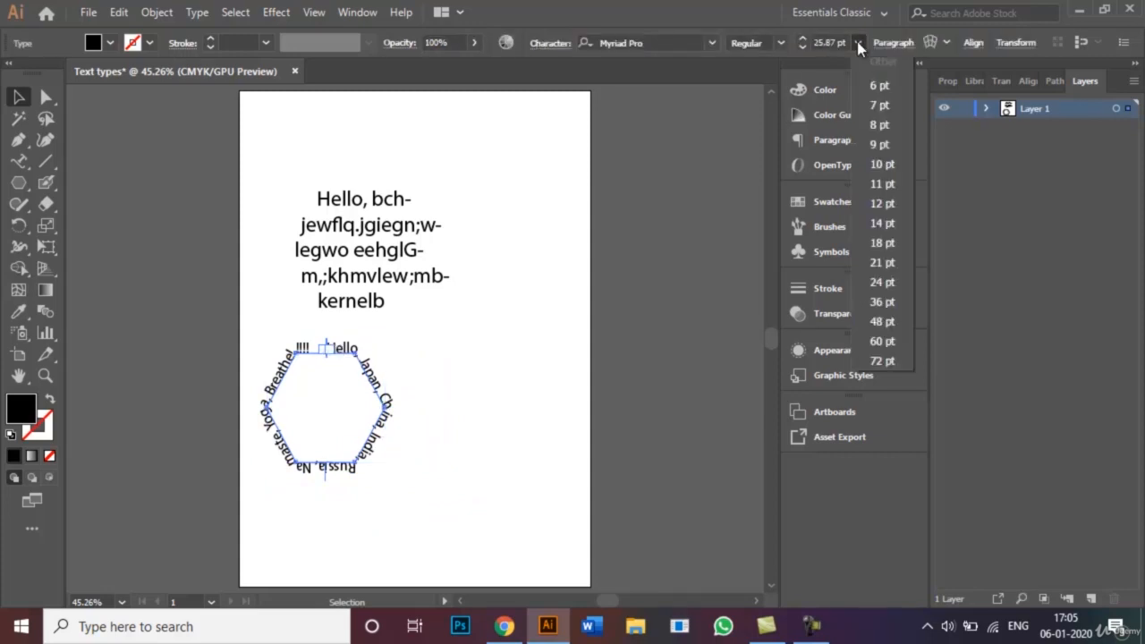
{"action": "left_click", "coordinate": [892, 263]}
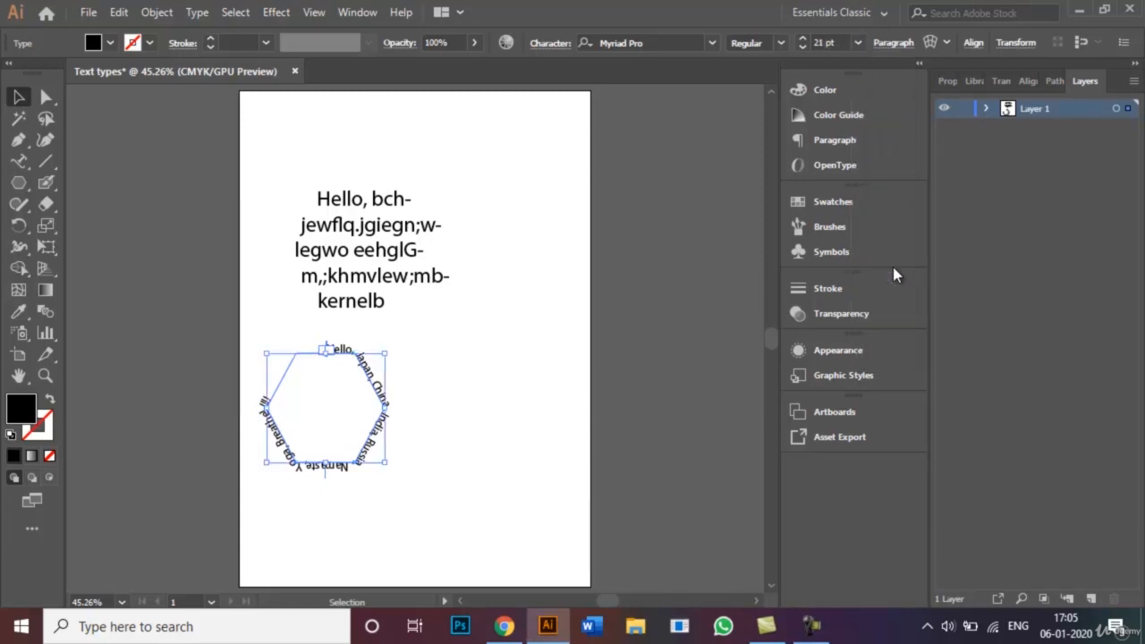
{"action": "left_click", "coordinate": [460, 383]}
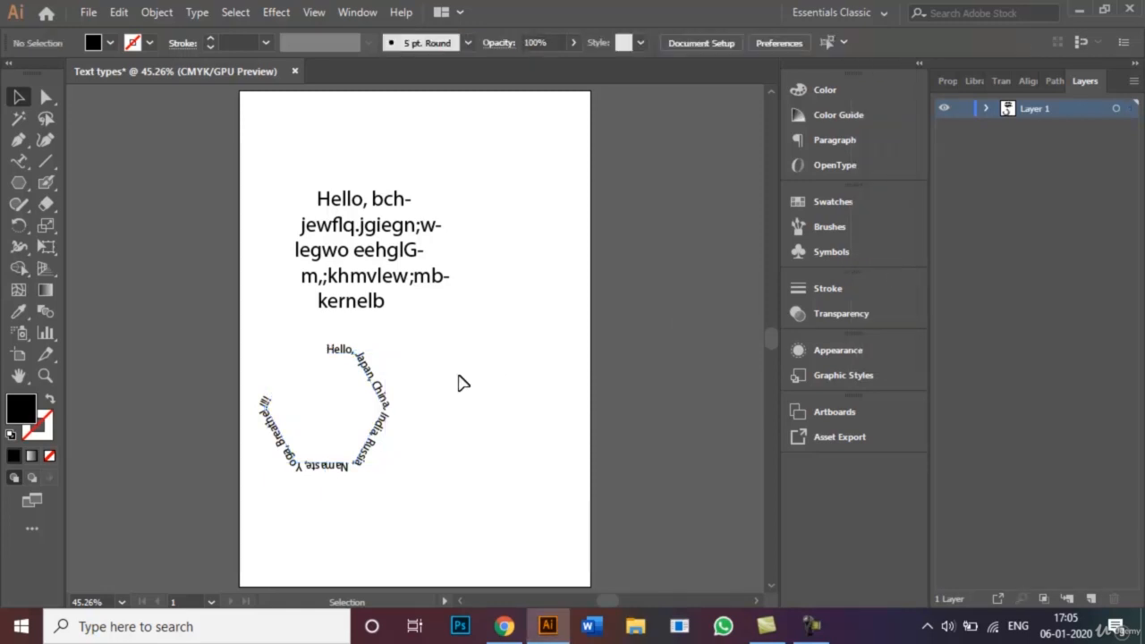
{"action": "left_click", "coordinate": [20, 161]}
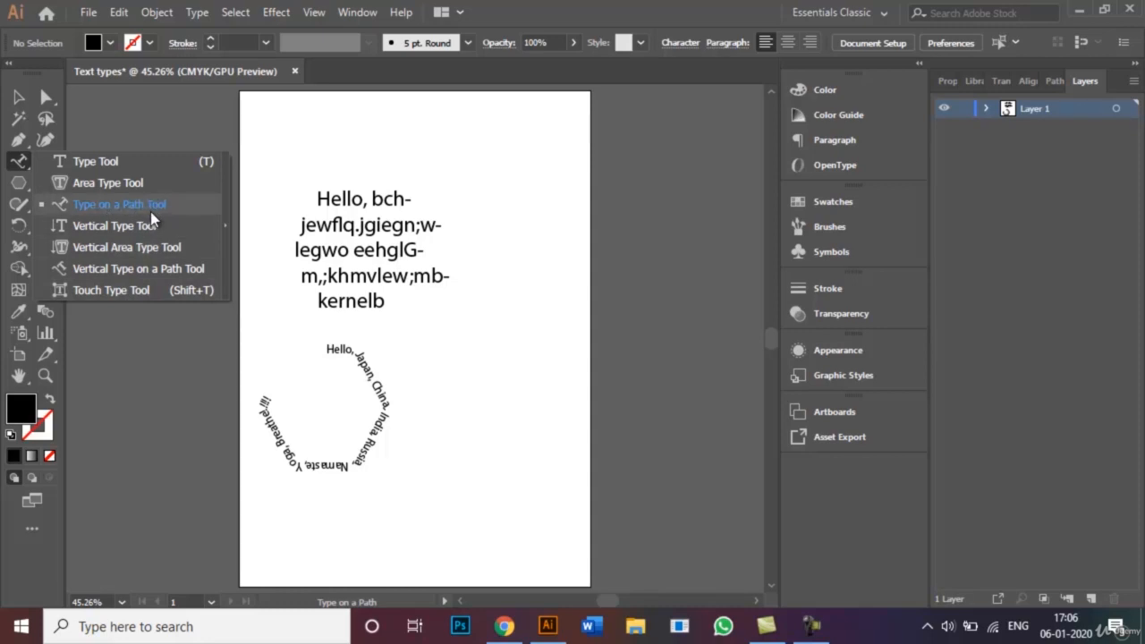
{"action": "left_click", "coordinate": [20, 100]}
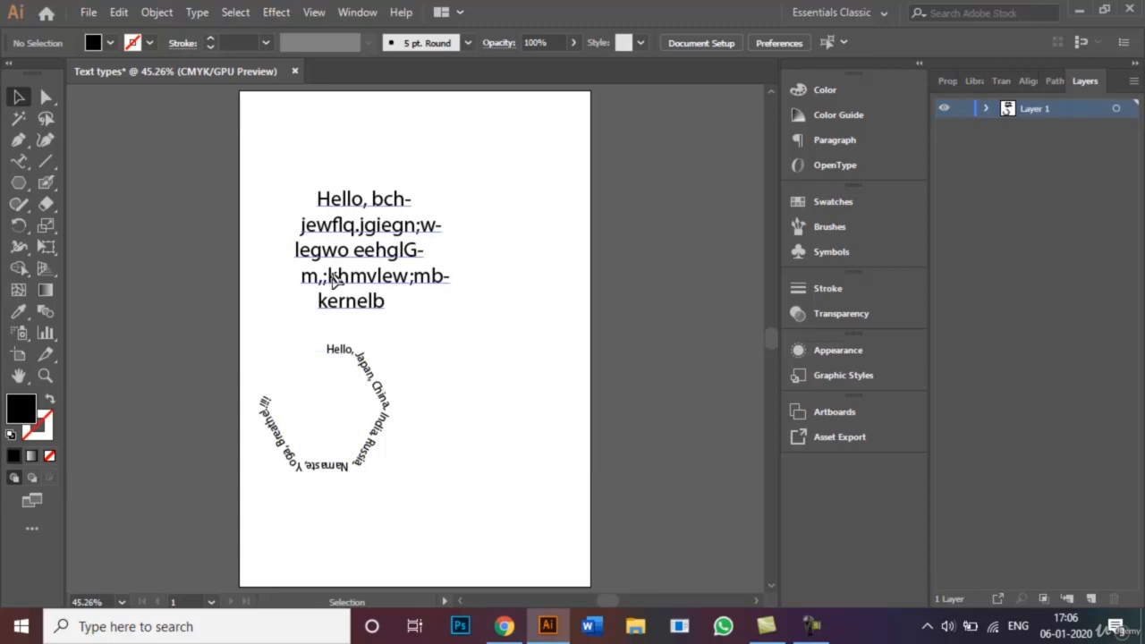
- Draw an open wavy Pen path with no fill and a black stroke above the circular text and down its right side
{"action": "left_click", "coordinate": [25, 146]}
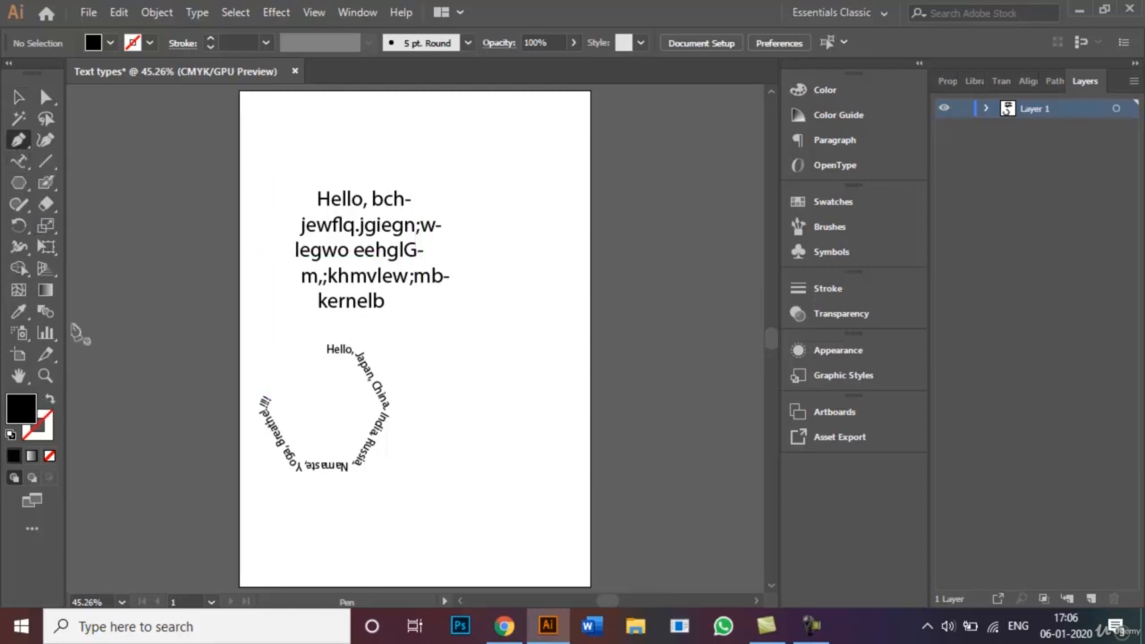
{"action": "left_click", "coordinate": [51, 402]}
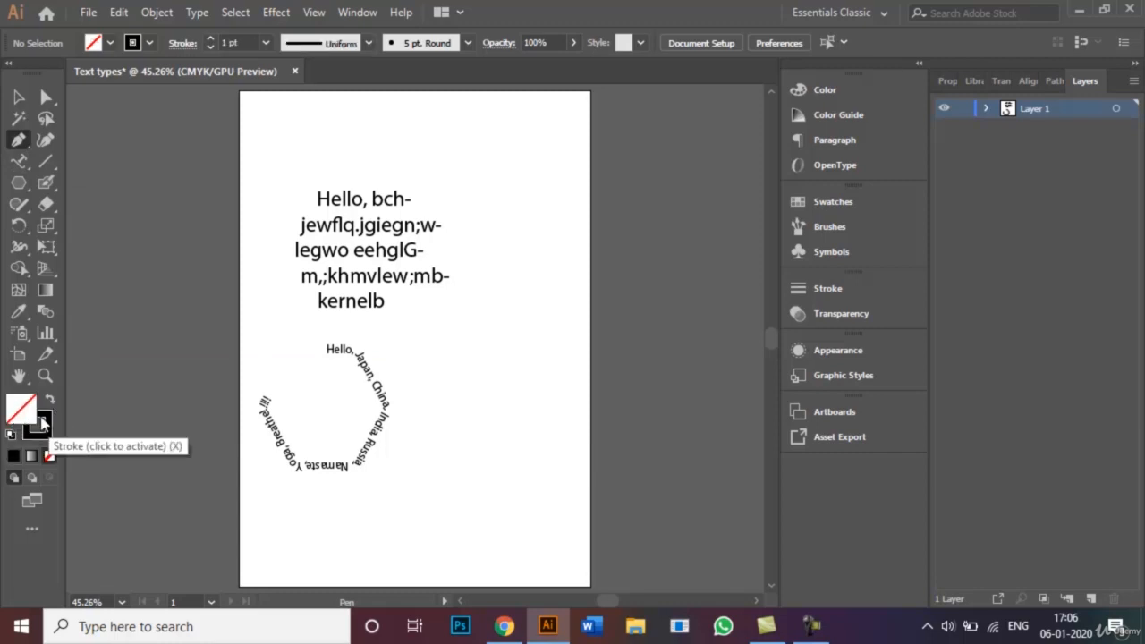
{"action": "left_click", "coordinate": [43, 425]}
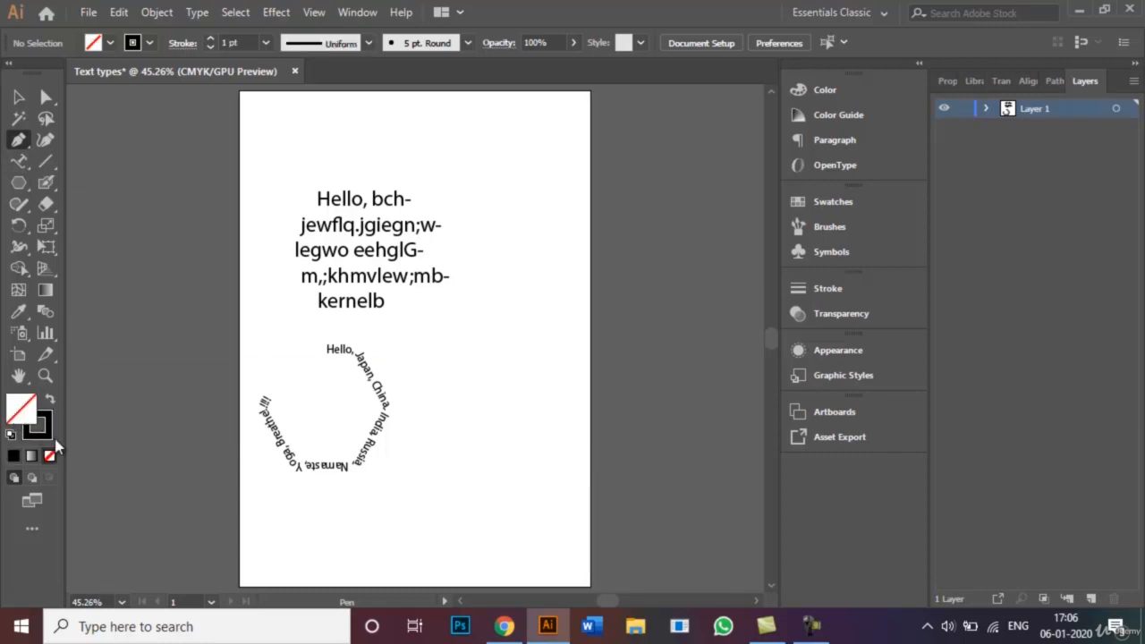
{"action": "left_click", "coordinate": [260, 166]}
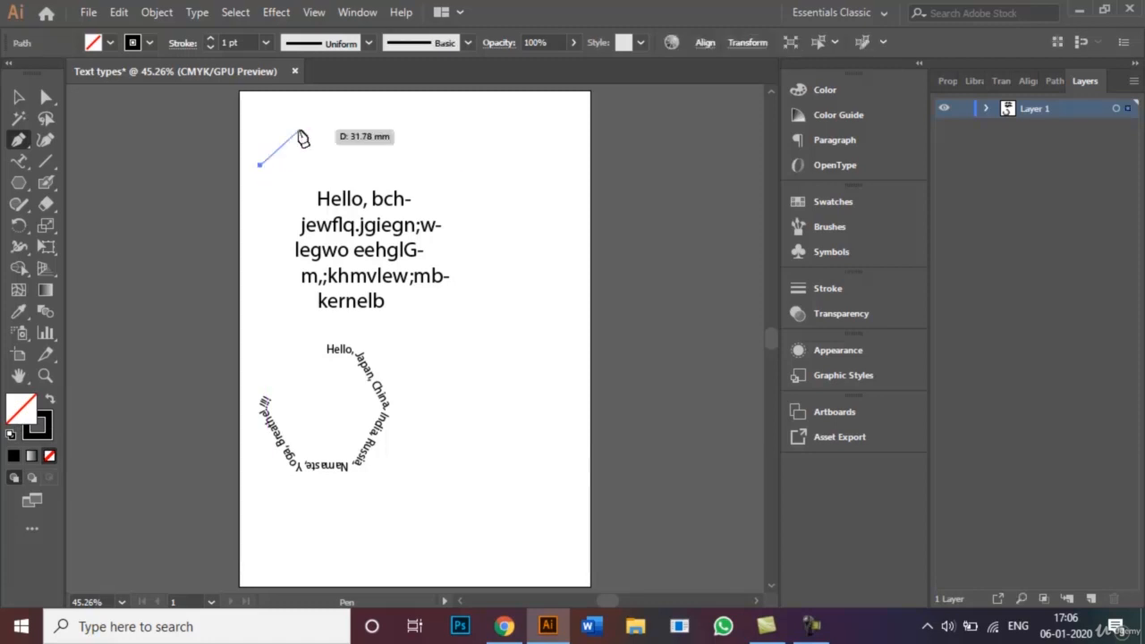
{"action": "left_click_drag", "start_coordinate": [324, 121], "coordinate": [356, 137]}
{"action": "left_click_drag", "start_coordinate": [430, 175], "coordinate": [557, 162]}
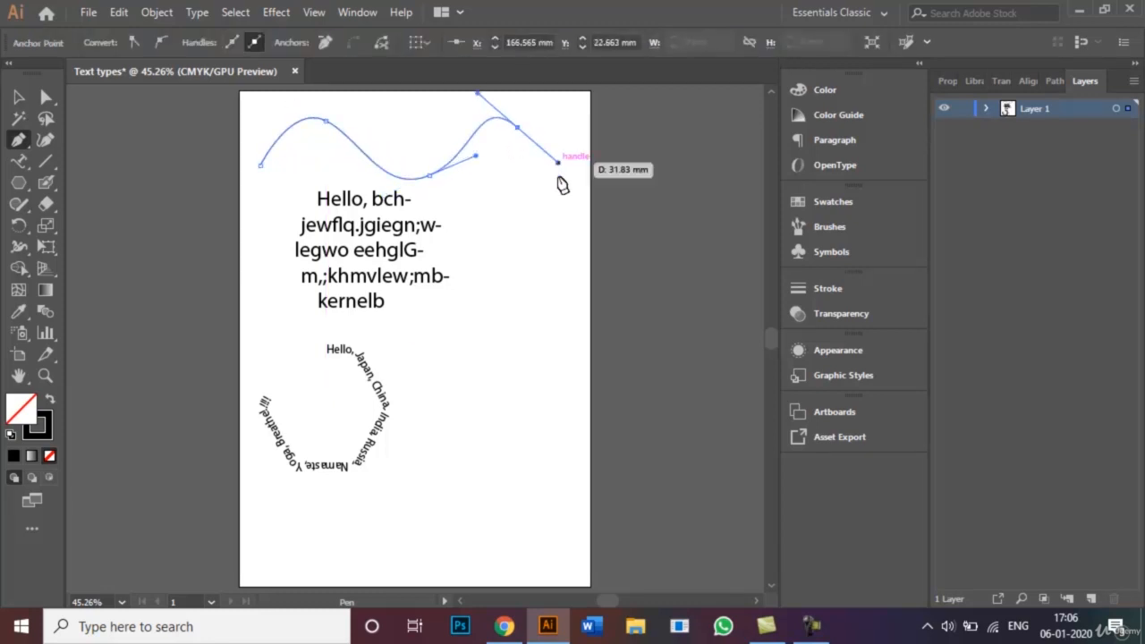
{"action": "left_click_drag", "start_coordinate": [544, 238], "coordinate": [515, 271]}
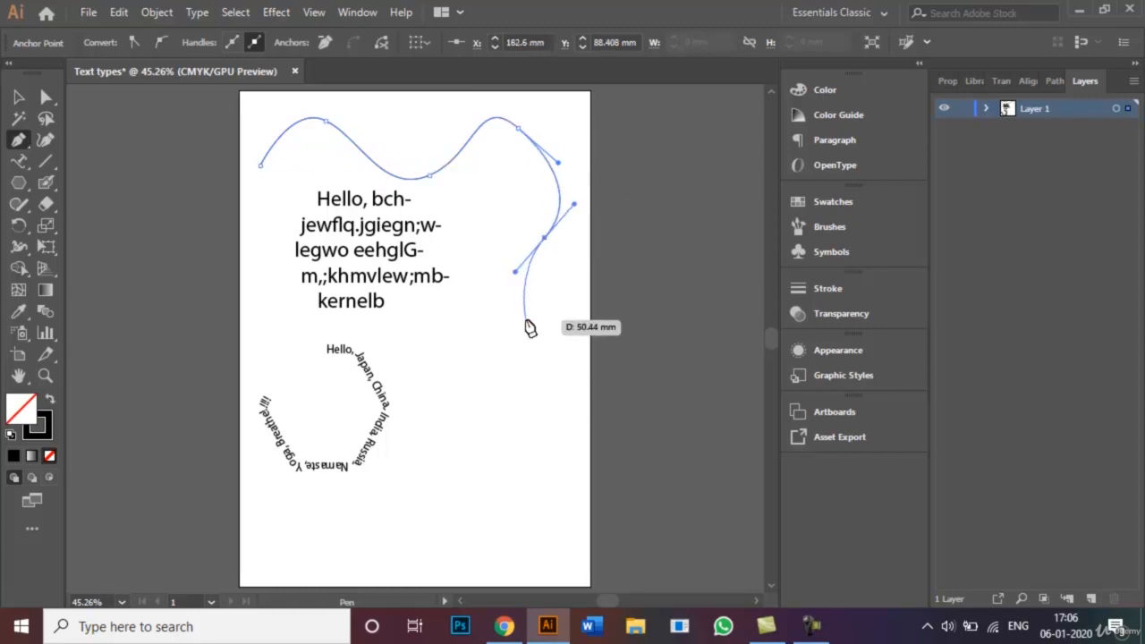
{"action": "left_click_drag", "start_coordinate": [538, 331], "coordinate": [567, 334]}
- Run placeholder text along the wavy path with the Type on a Path tool, starting near its left end, and select the resulting text object
{"action": "left_click", "coordinate": [19, 162]}
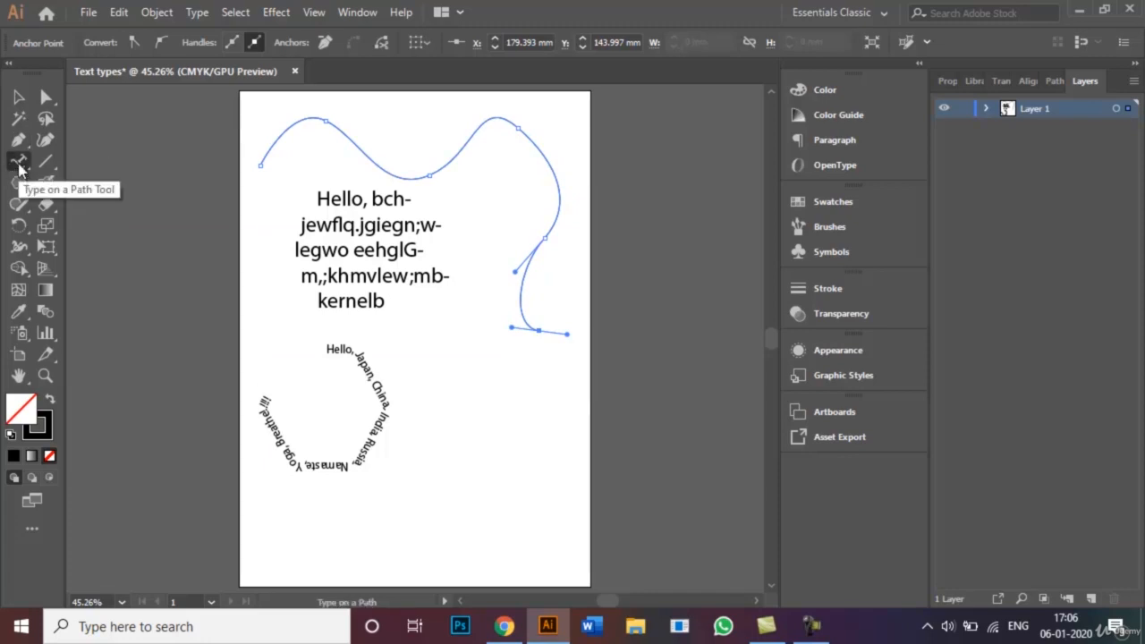
{"action": "left_click", "coordinate": [276, 138]}
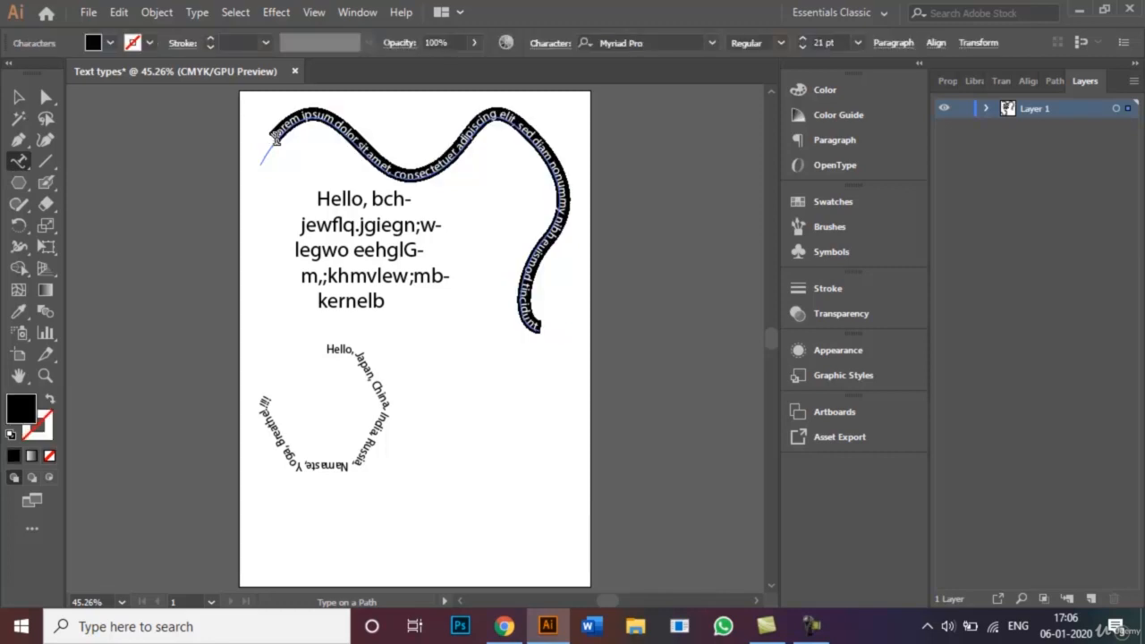
{"action": "left_click", "coordinate": [18, 98]}
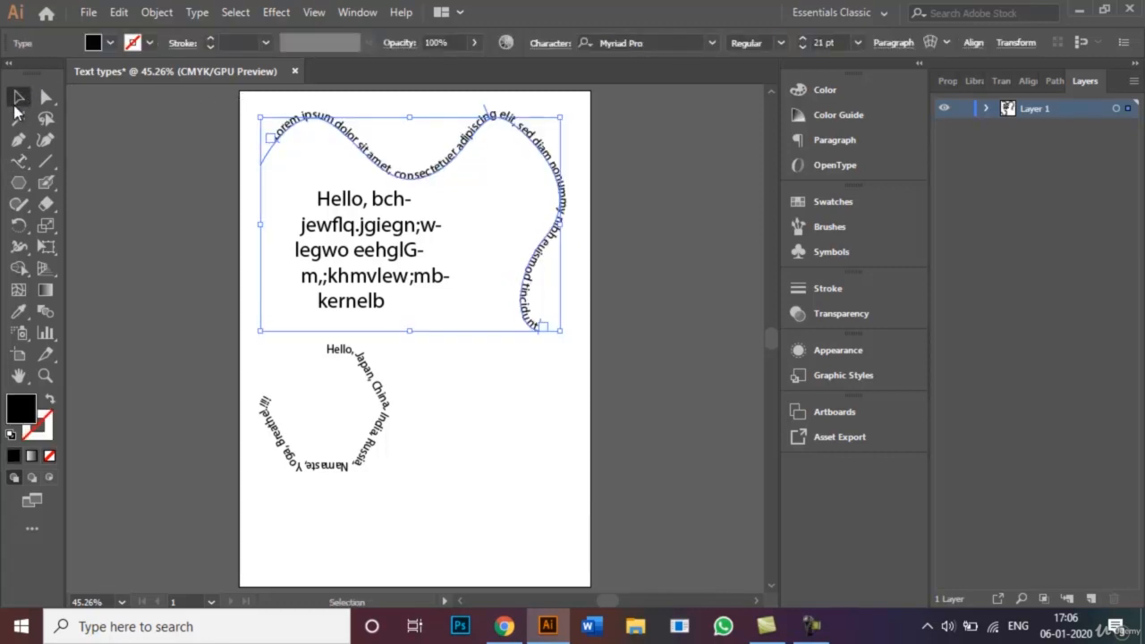
{"action": "left_click", "coordinate": [499, 438]}
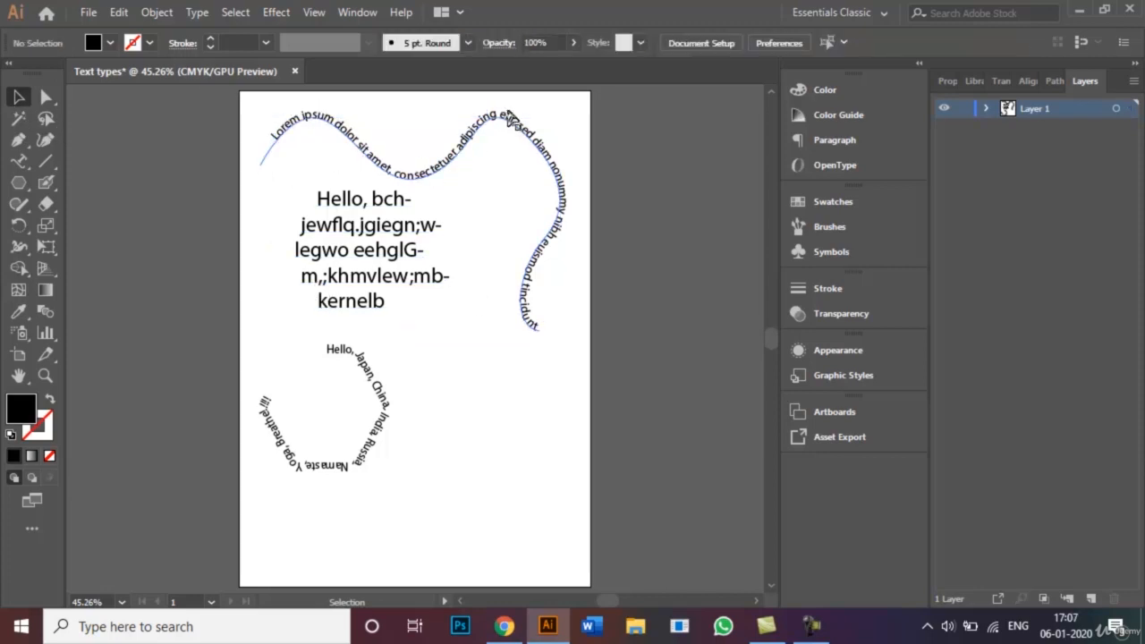
{"action": "left_click", "coordinate": [555, 247]}
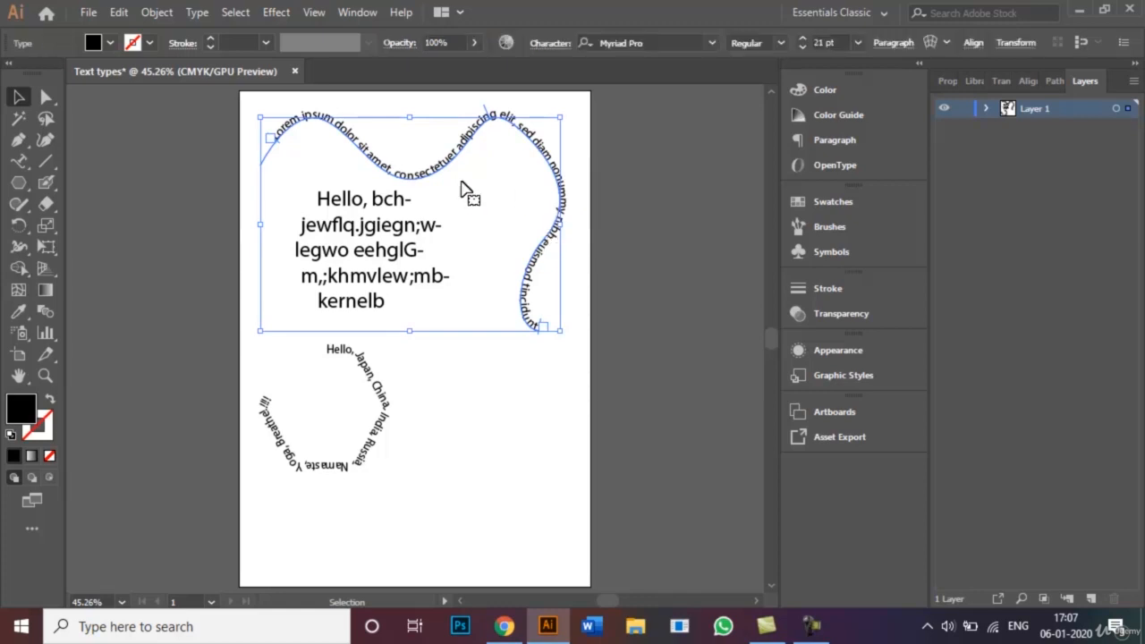
- Reshape the wavy text path by moving its anchor points, flattening the upper waves and pulling the right-hand bend inward, and deselect it
{"action": "left_click", "coordinate": [47, 96]}
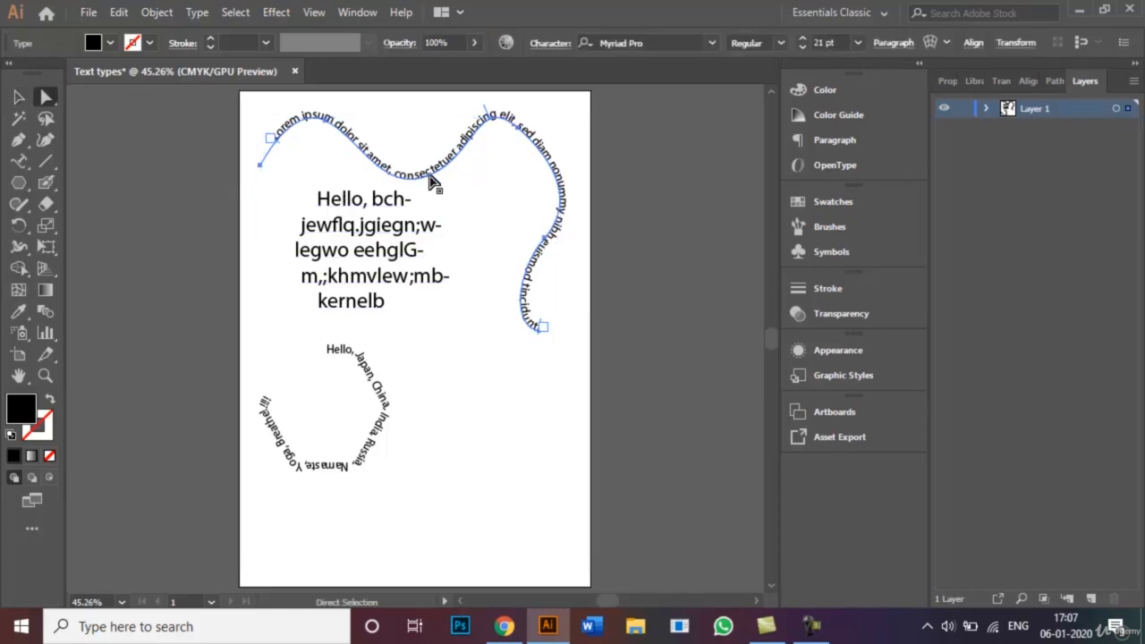
{"action": "mouse_move", "coordinate": [433, 182]}
{"action": "left_mouse_down"}
{"action": "mouse_move", "coordinate": [461, 204]}
{"action": "mouse_move", "coordinate": [417, 158]}
{"action": "left_mouse_up"}
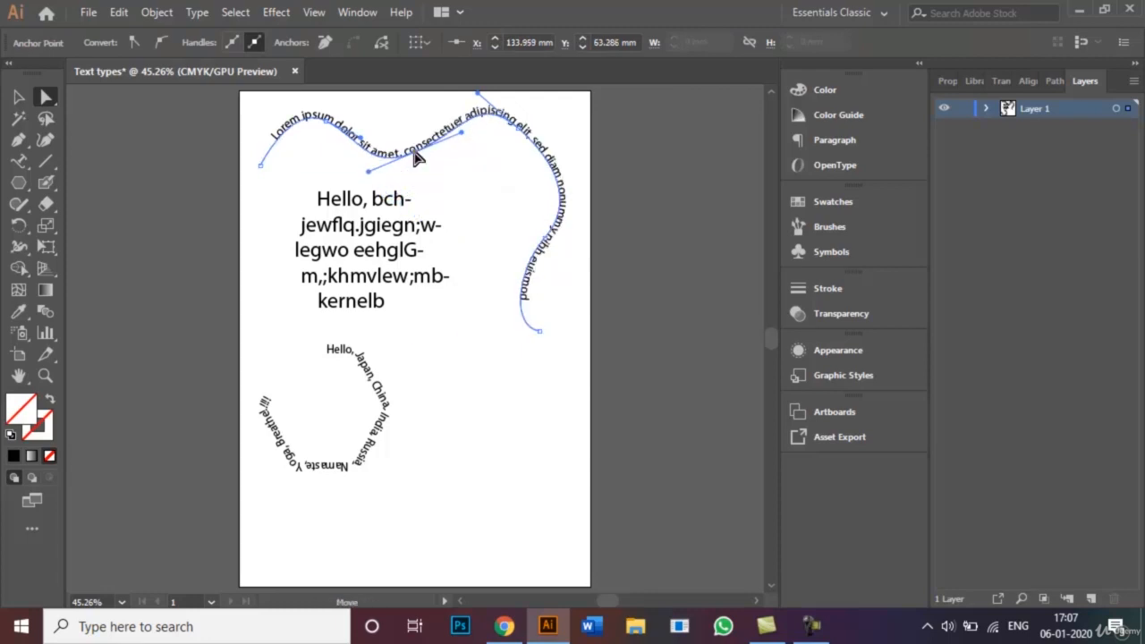
{"action": "left_click", "coordinate": [325, 126]}
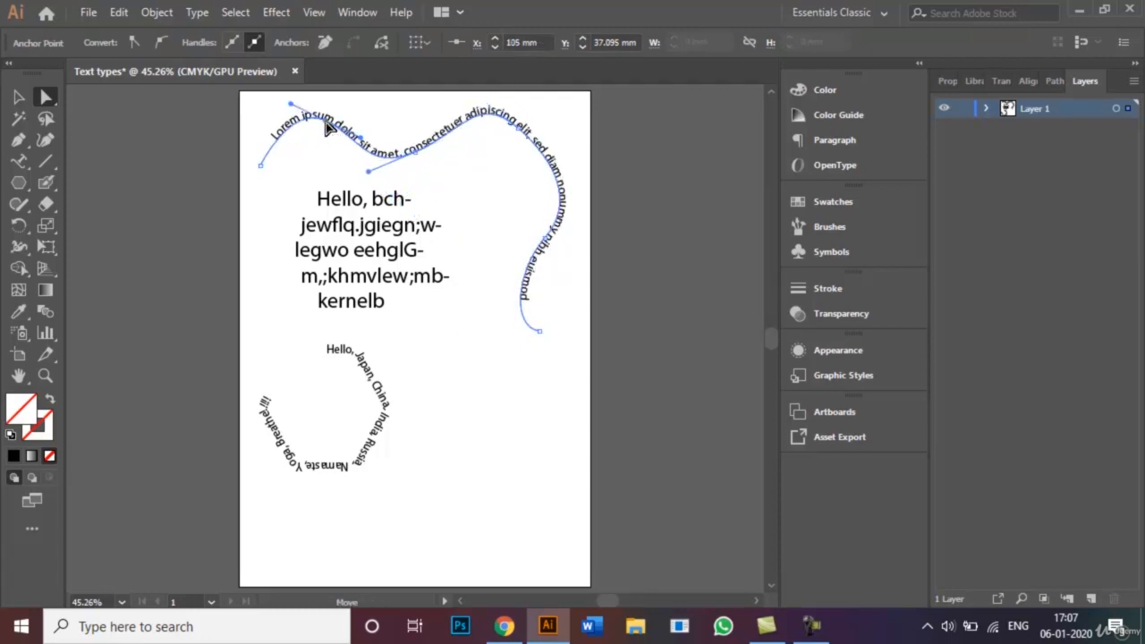
{"action": "mouse_move", "coordinate": [326, 126]}
{"action": "left_mouse_down"}
{"action": "mouse_move", "coordinate": [286, 127]}
{"action": "mouse_move", "coordinate": [274, 147]}
{"action": "left_mouse_up"}
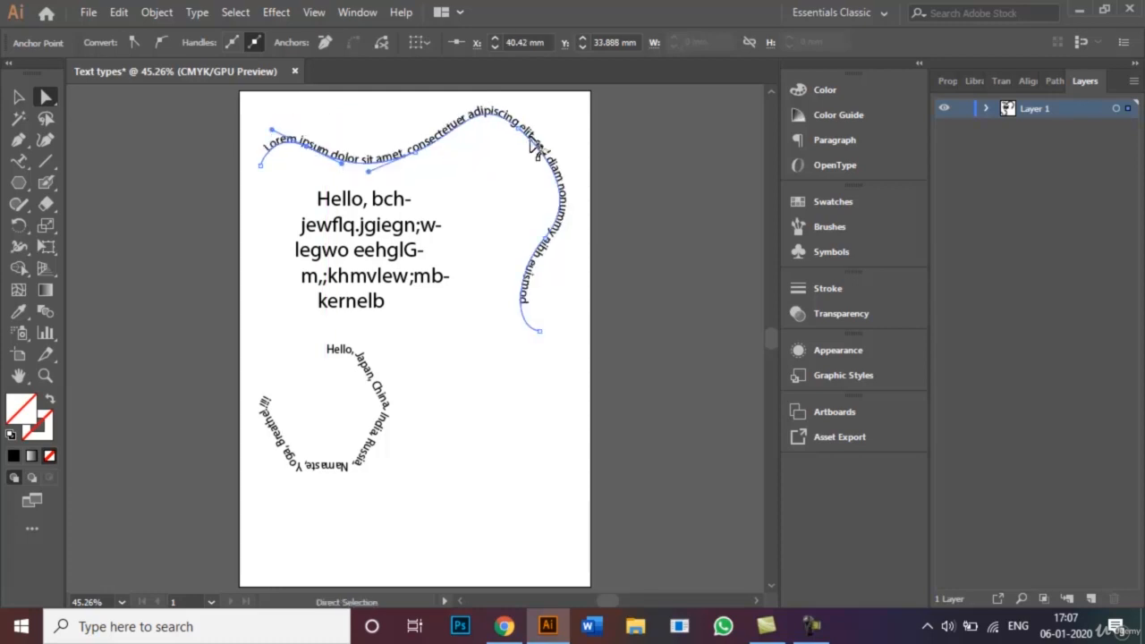
{"action": "mouse_move", "coordinate": [521, 136]}
{"action": "left_mouse_down"}
{"action": "mouse_move", "coordinate": [542, 153]}
{"action": "mouse_move", "coordinate": [517, 152]}
{"action": "left_mouse_up"}
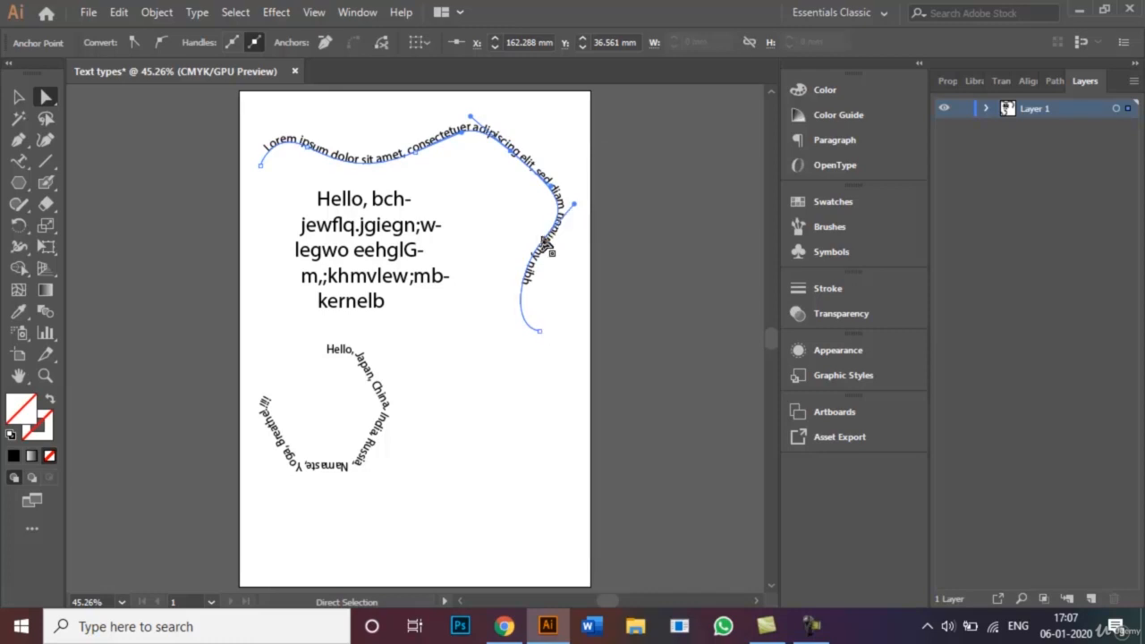
{"action": "left_click_drag", "start_coordinate": [539, 248], "coordinate": [483, 210]}
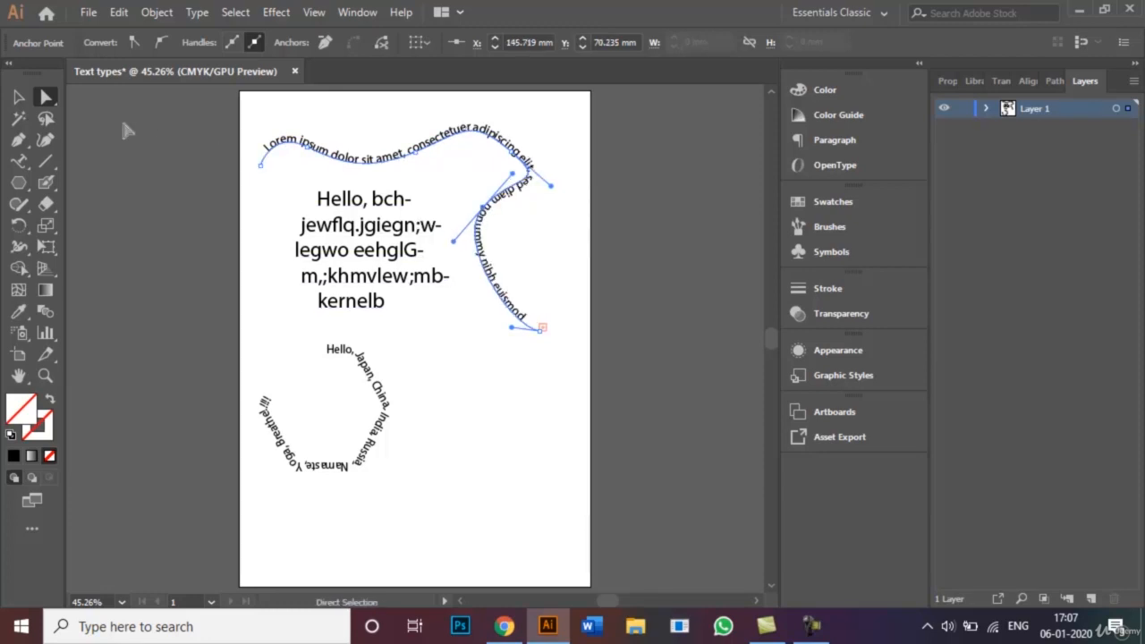
{"action": "left_click", "coordinate": [19, 96]}
{"action": "left_click", "coordinate": [103, 170]}
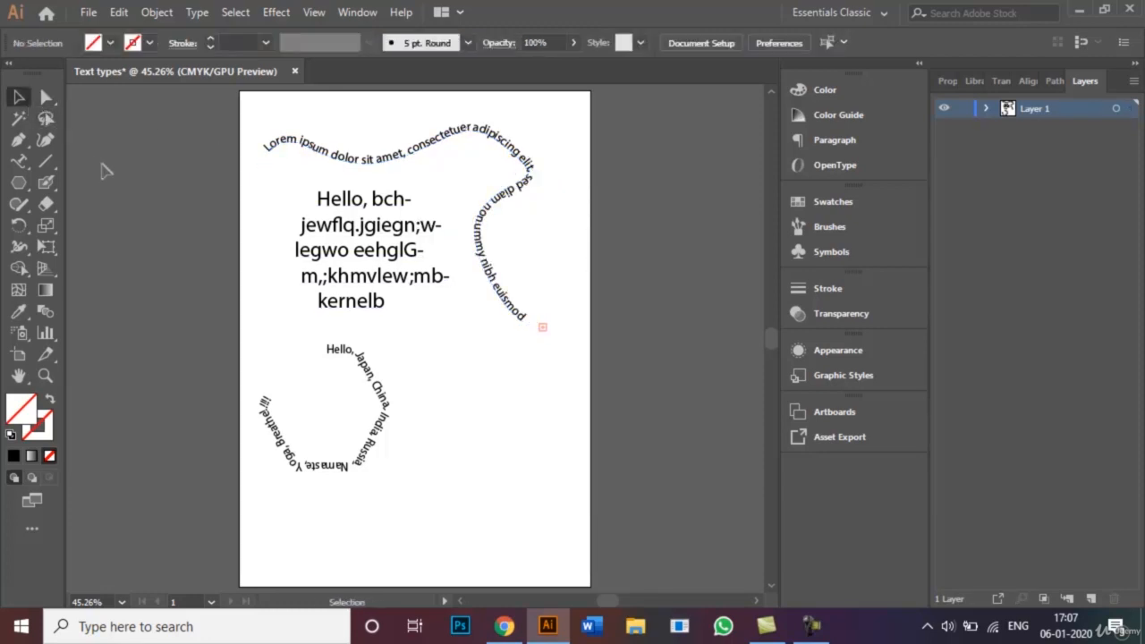
- Create an area text frame to the right of the hexagon text with the Type tool and replace its placeholder with "HELLO!"
{"action": "left_click", "coordinate": [17, 166]}
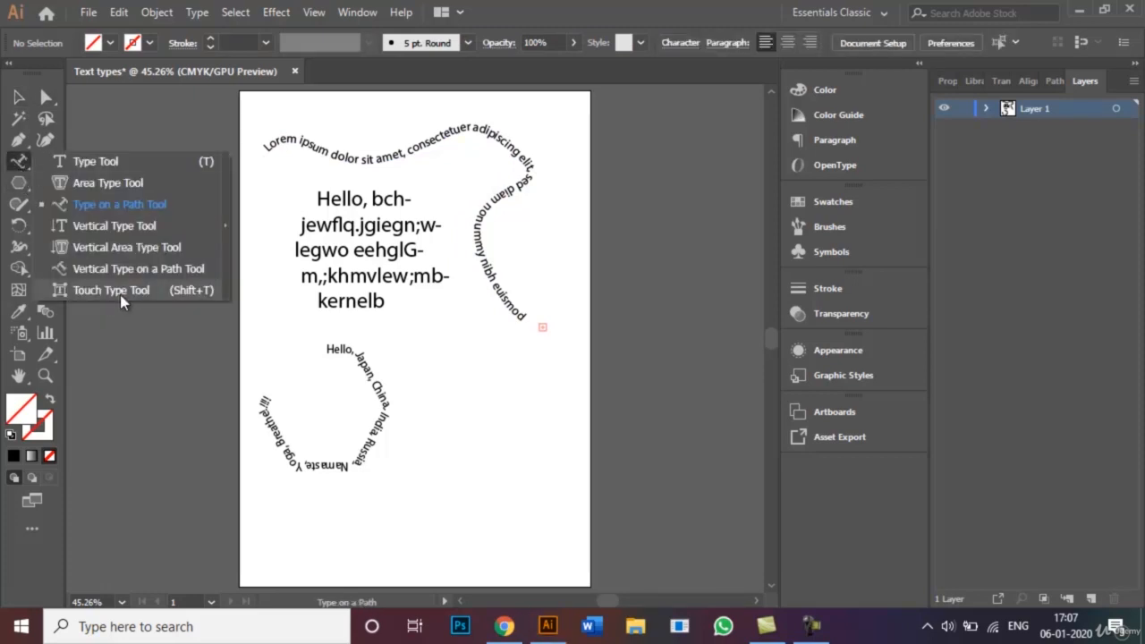
{"action": "left_click", "coordinate": [118, 292]}
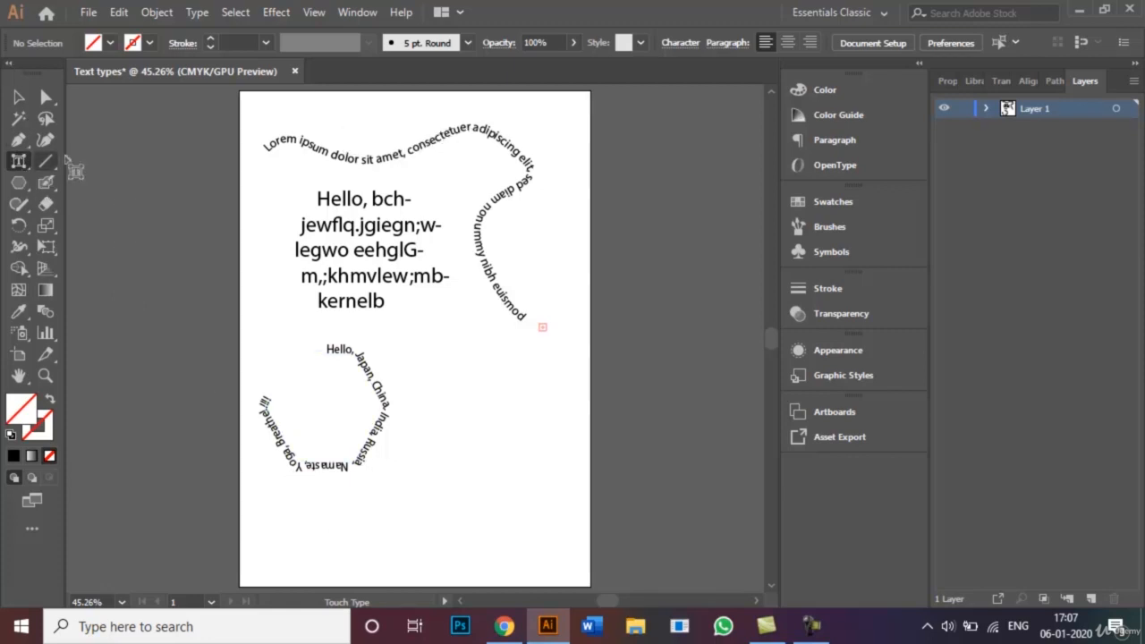
{"action": "left_click", "coordinate": [18, 160]}
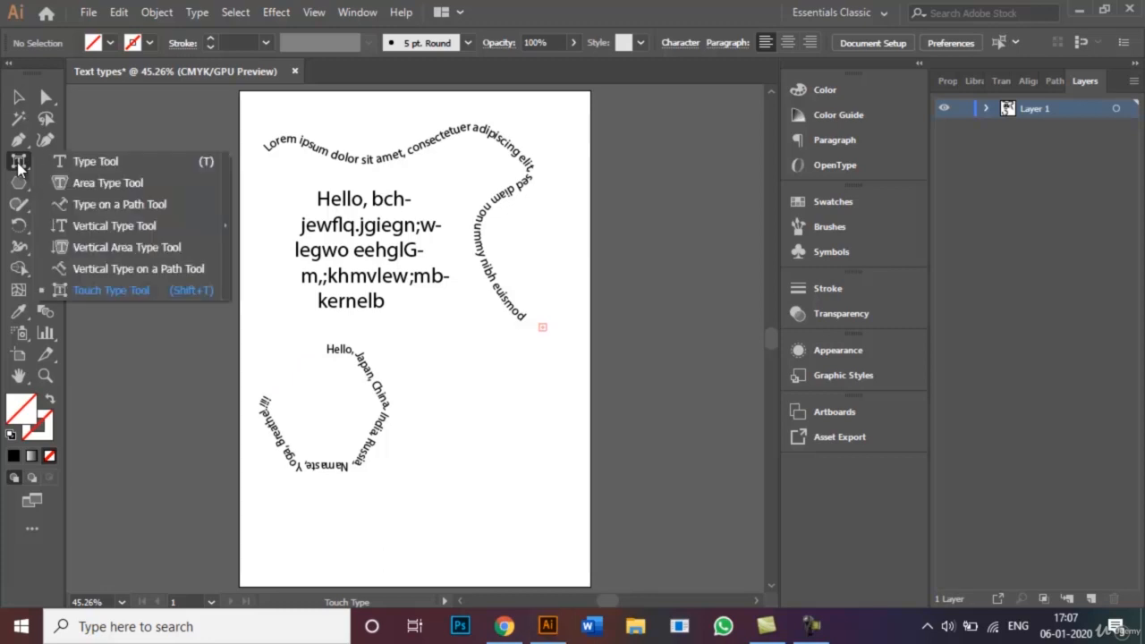
{"action": "left_click", "coordinate": [90, 159]}
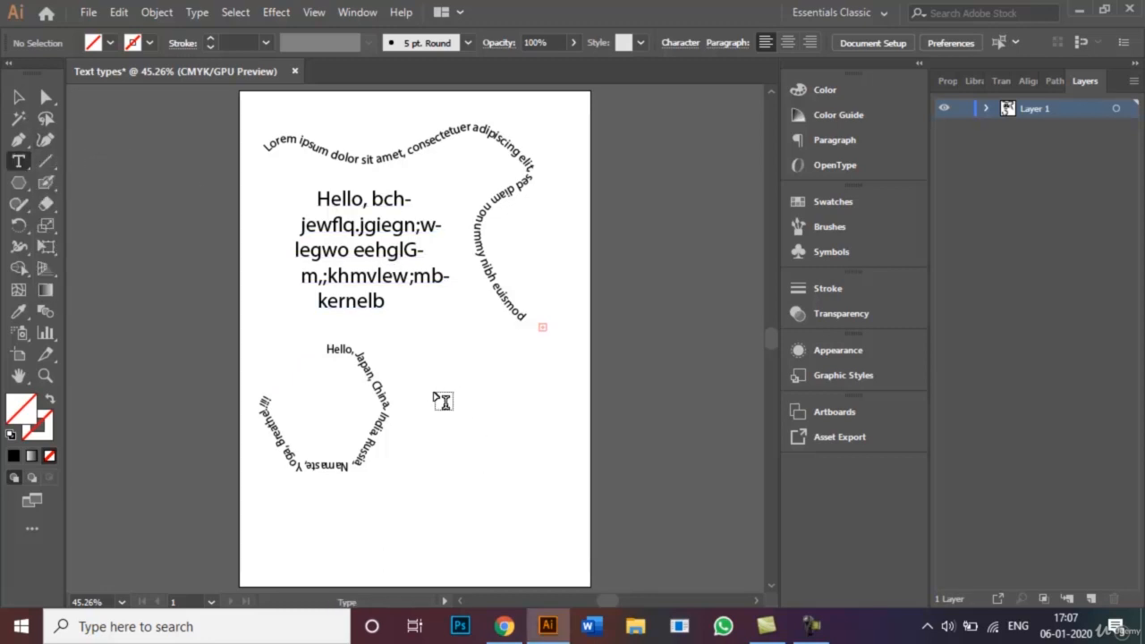
{"action": "left_click_drag", "start_coordinate": [418, 379], "coordinate": [562, 516]}
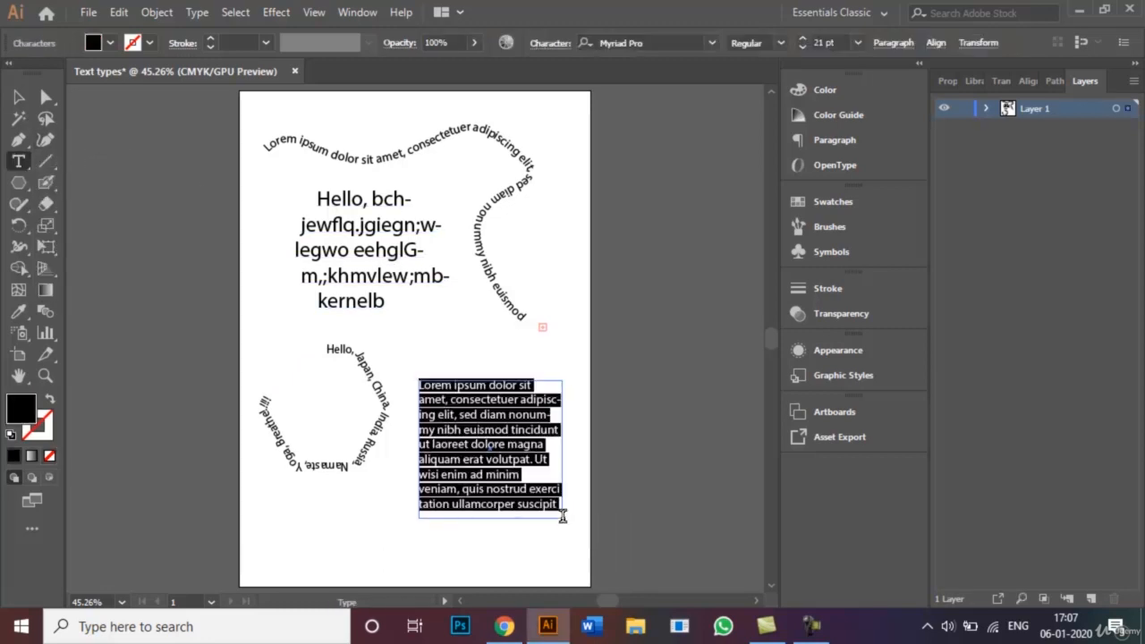
{"action": "key", "text": "BackSpace"}
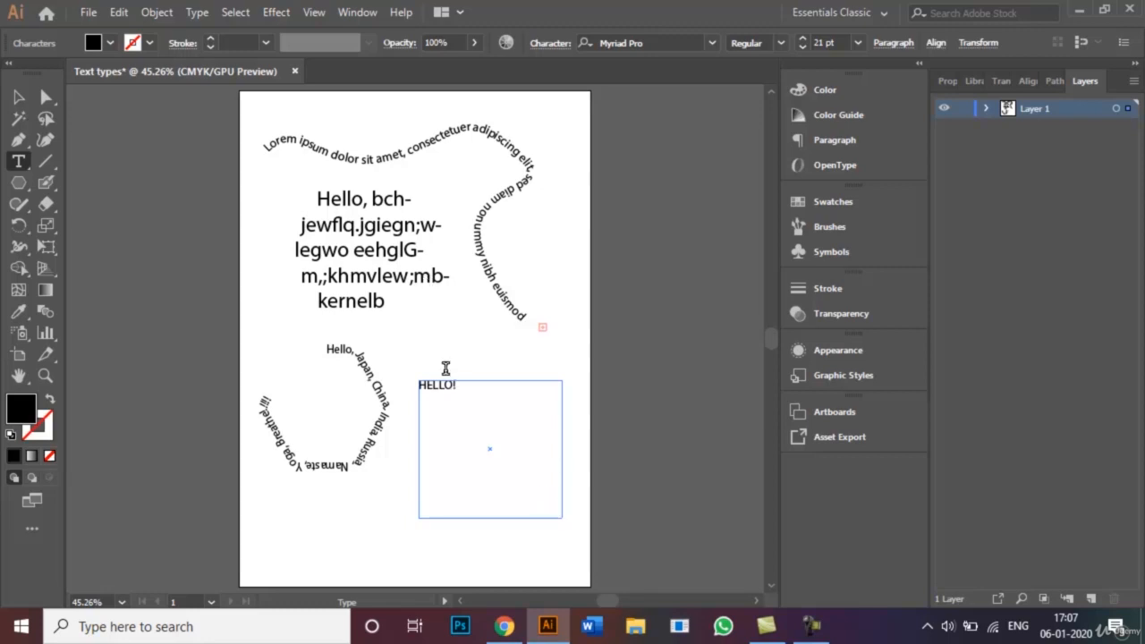
- Set the font size of all the "HELLO!" text to 72 pt
{"action": "left_click_drag", "start_coordinate": [469, 385], "coordinate": [406, 391]}
{"action": "left_click", "coordinate": [858, 42]}
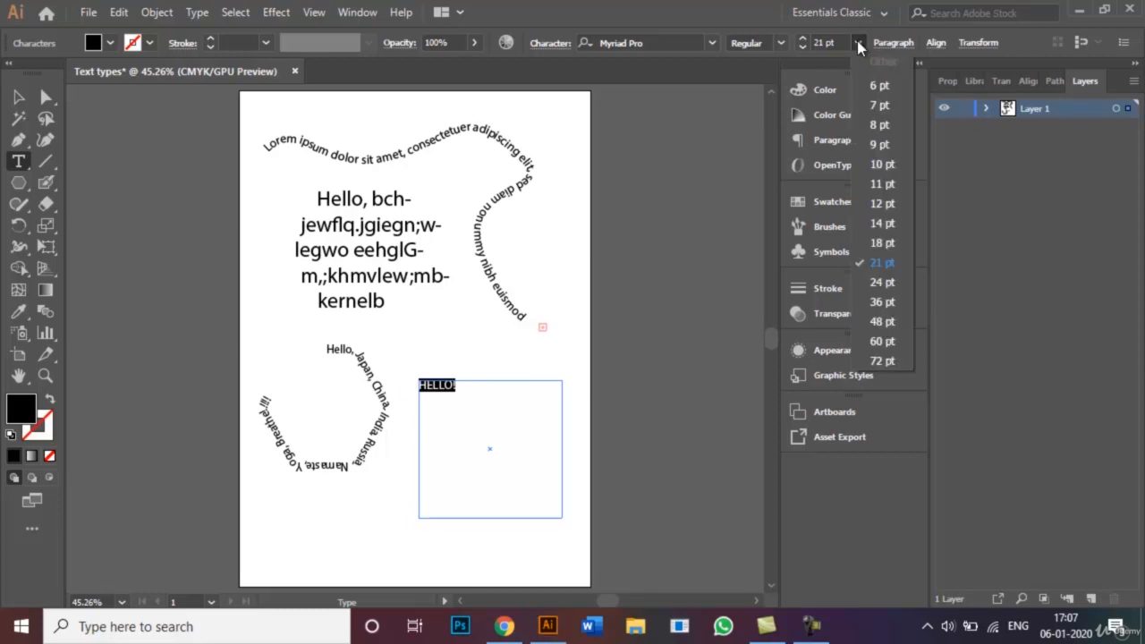
{"action": "left_click", "coordinate": [881, 363]}
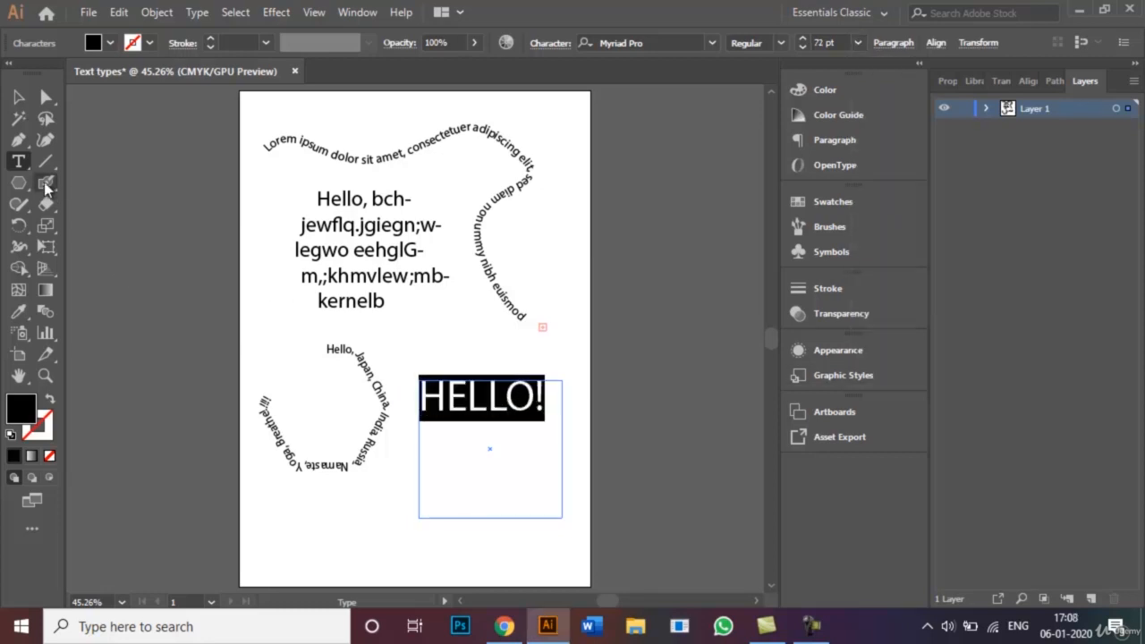
- Enlarge the first L and shrink the O of "HELLO!" individually with the Touch Type tool
{"action": "left_click", "coordinate": [20, 164]}
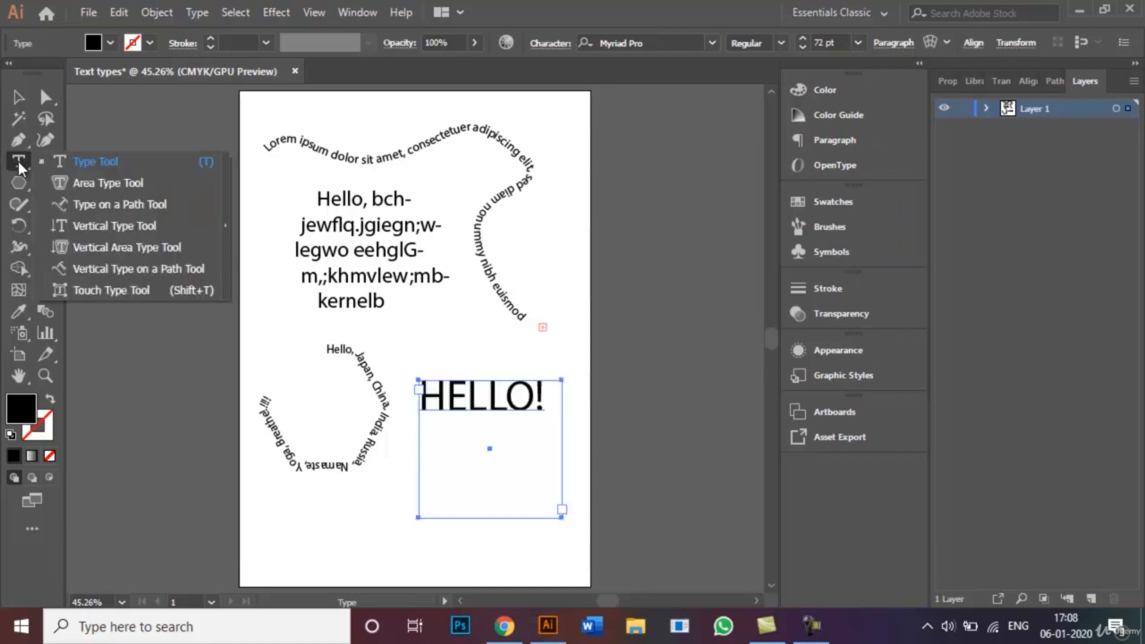
{"action": "left_click", "coordinate": [143, 291]}
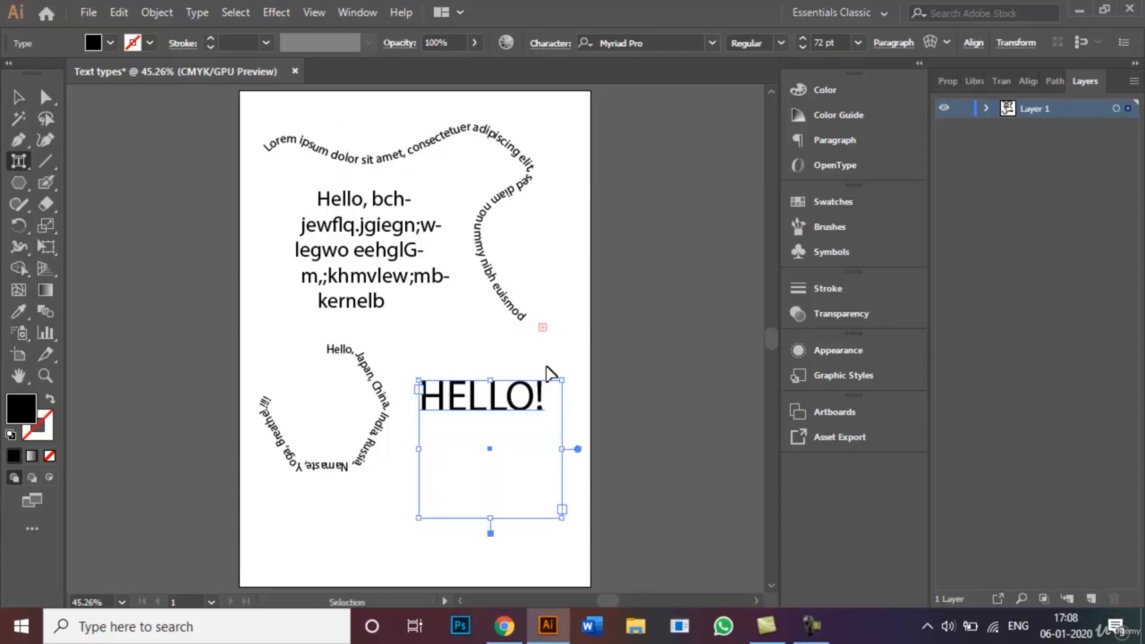
{"action": "key", "text": "ctrl+plus"}
{"action": "key", "text": "ctrl+plus"}
{"action": "key", "text": "ctrl+plus"}
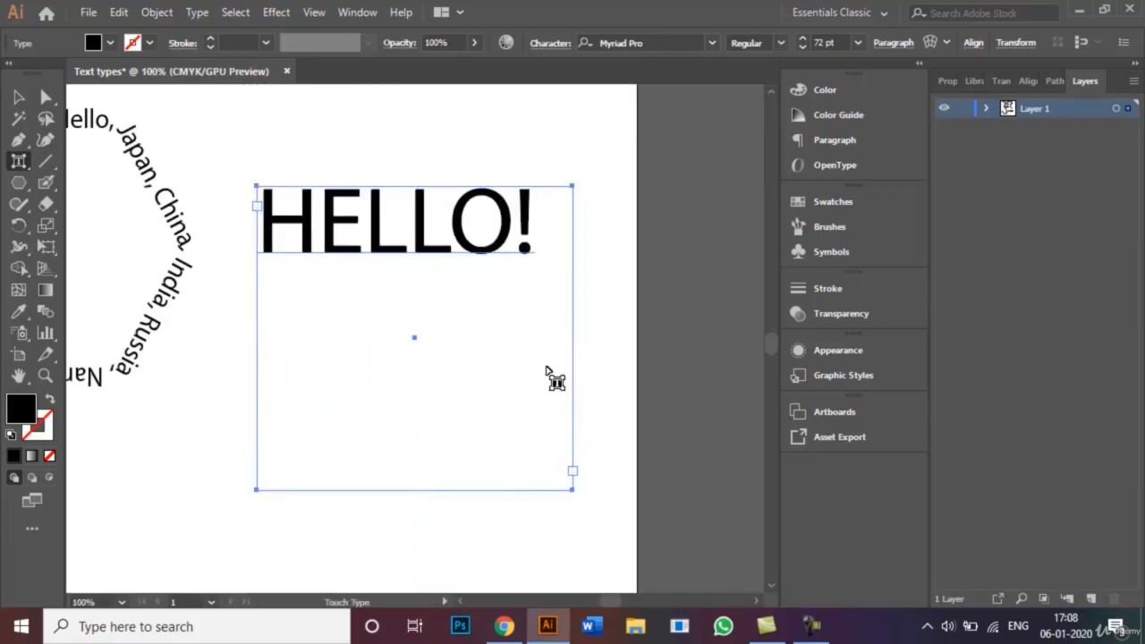
{"action": "left_click", "coordinate": [379, 224]}
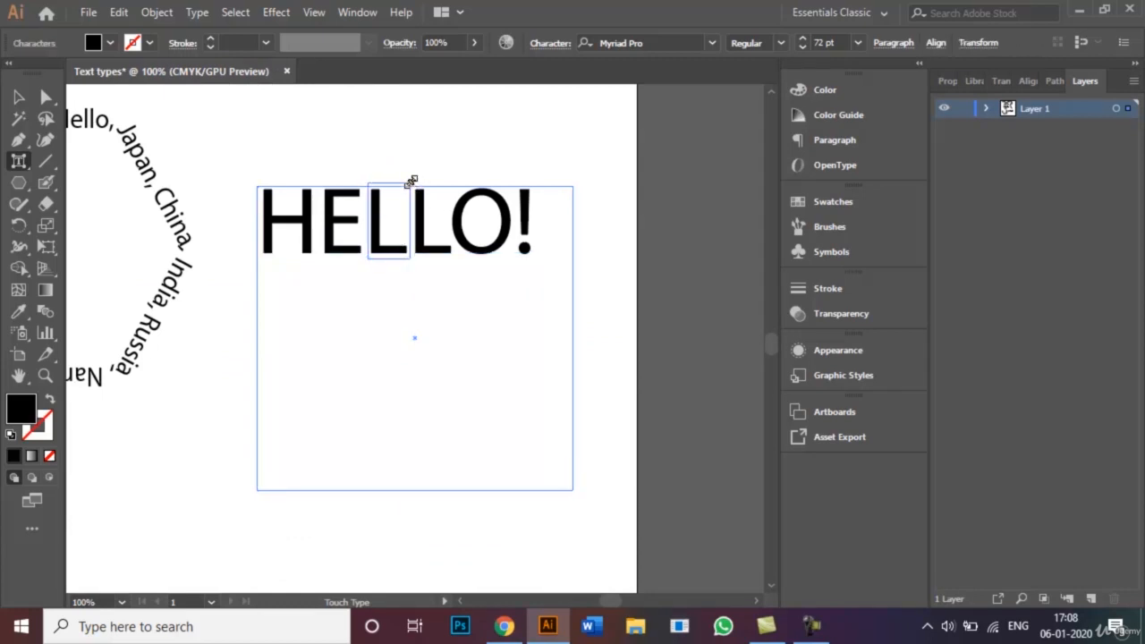
{"action": "left_click_drag", "start_coordinate": [410, 179], "coordinate": [500, 138]}
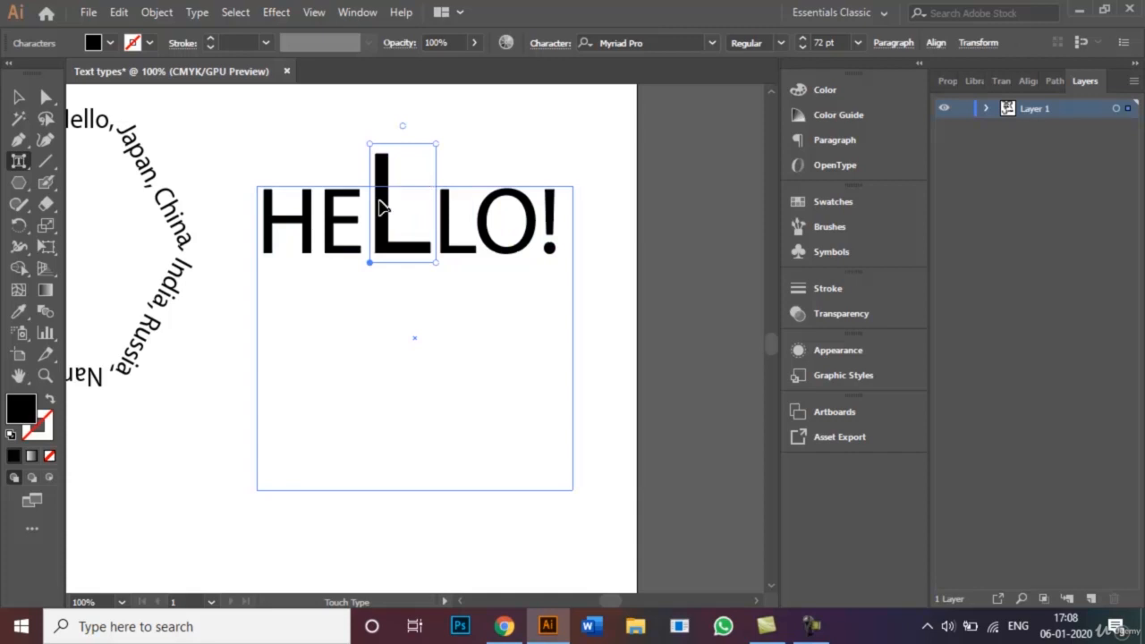
{"action": "left_click", "coordinate": [488, 211]}
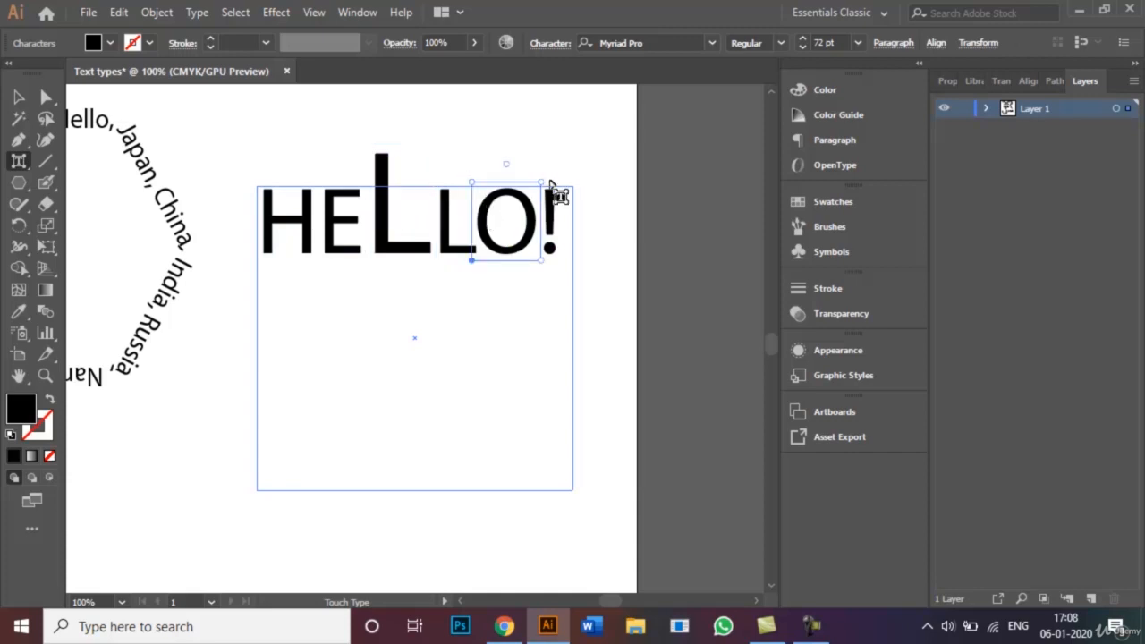
{"action": "left_click_drag", "start_coordinate": [540, 183], "coordinate": [518, 204]}
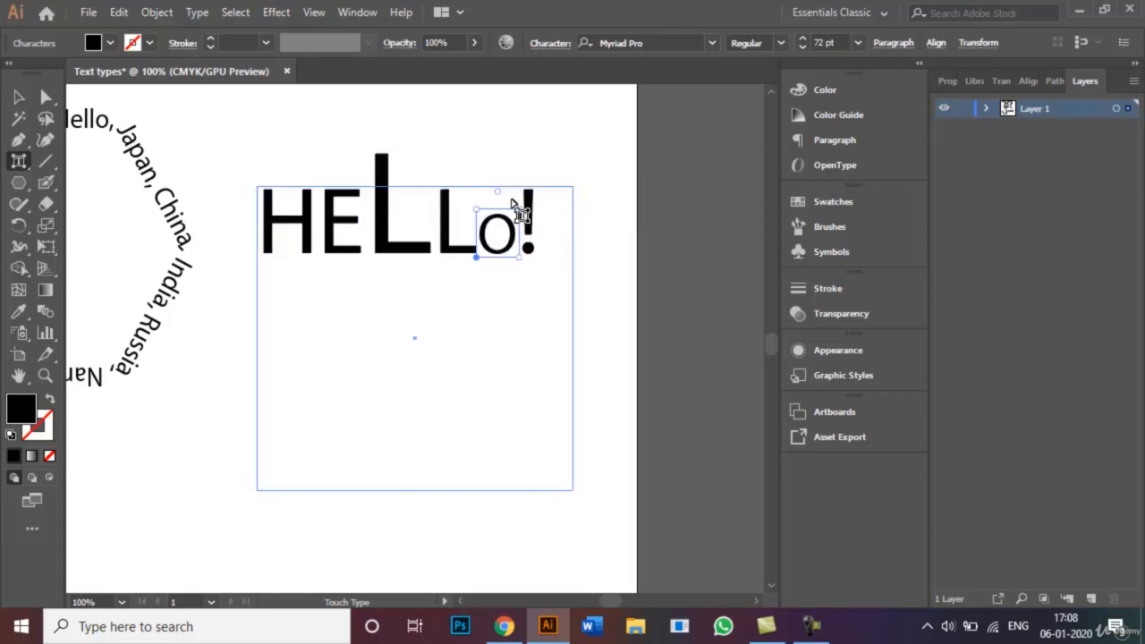
- Enlarge the H and tilt it counterclockwise, and scale the E down to a smaller size
{"action": "left_click", "coordinate": [278, 198]}
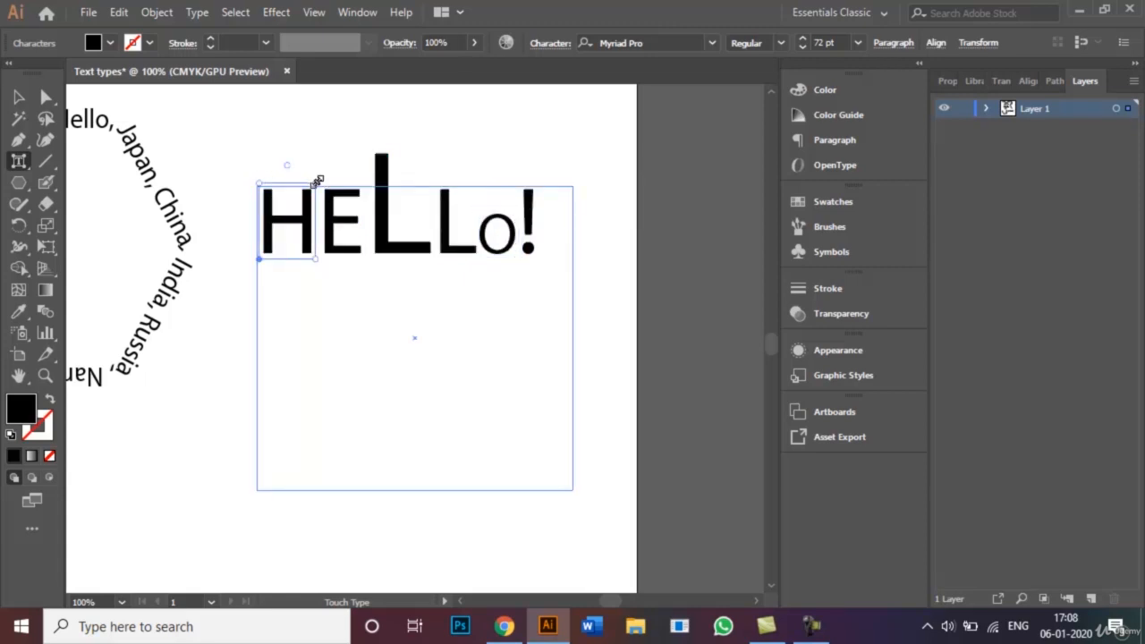
{"action": "left_click_drag", "start_coordinate": [318, 181], "coordinate": [301, 159]}
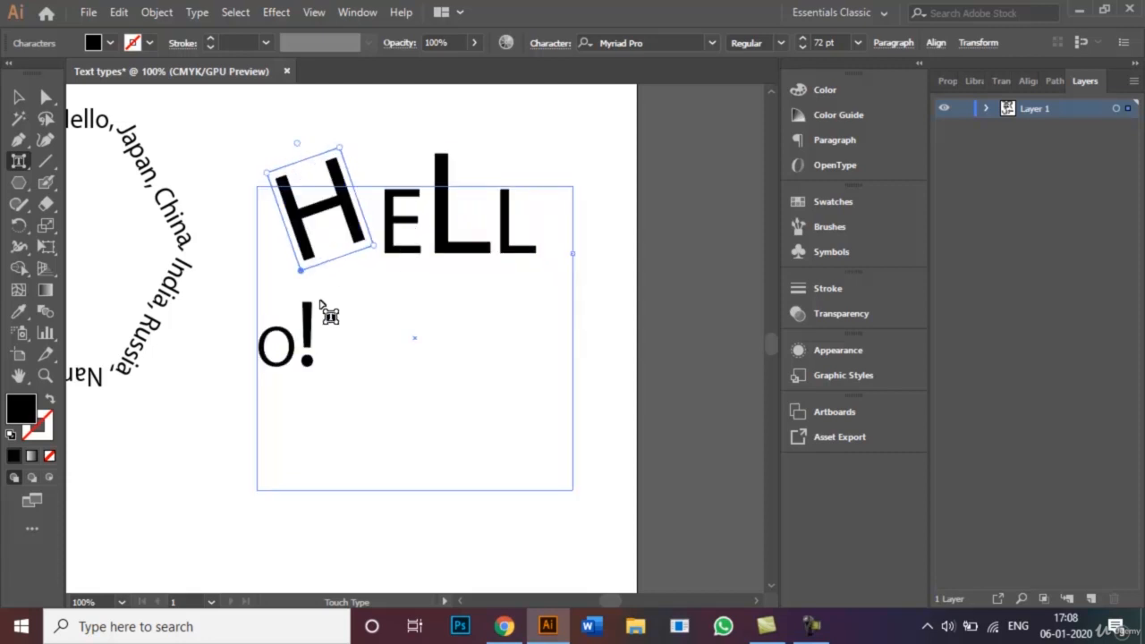
{"action": "left_click", "coordinate": [409, 223]}
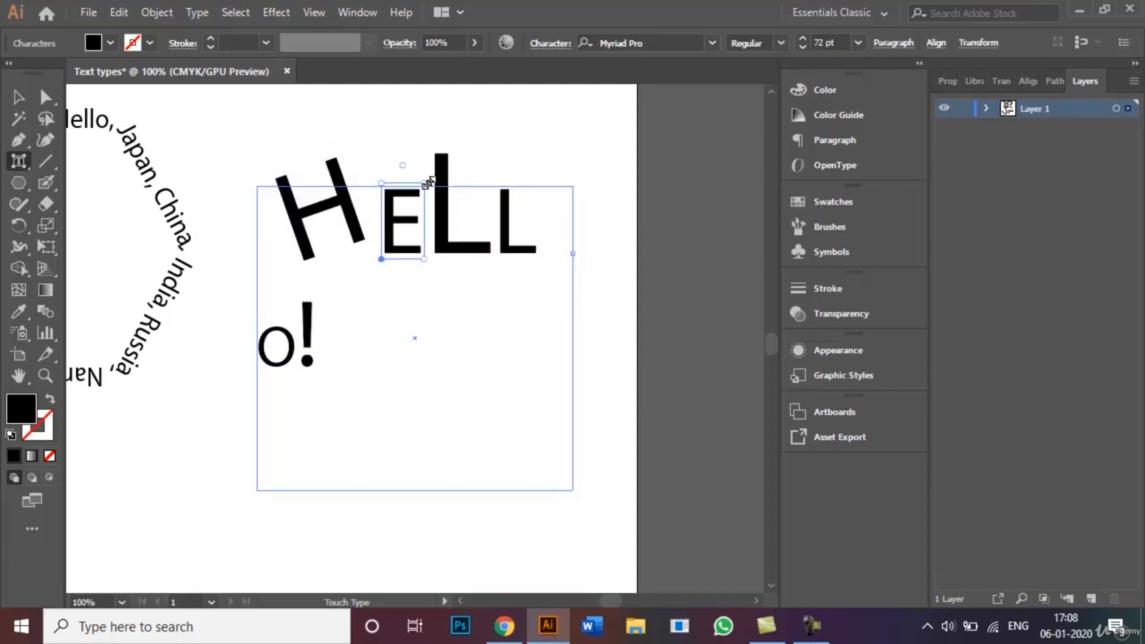
{"action": "left_click_drag", "start_coordinate": [420, 182], "coordinate": [413, 208]}
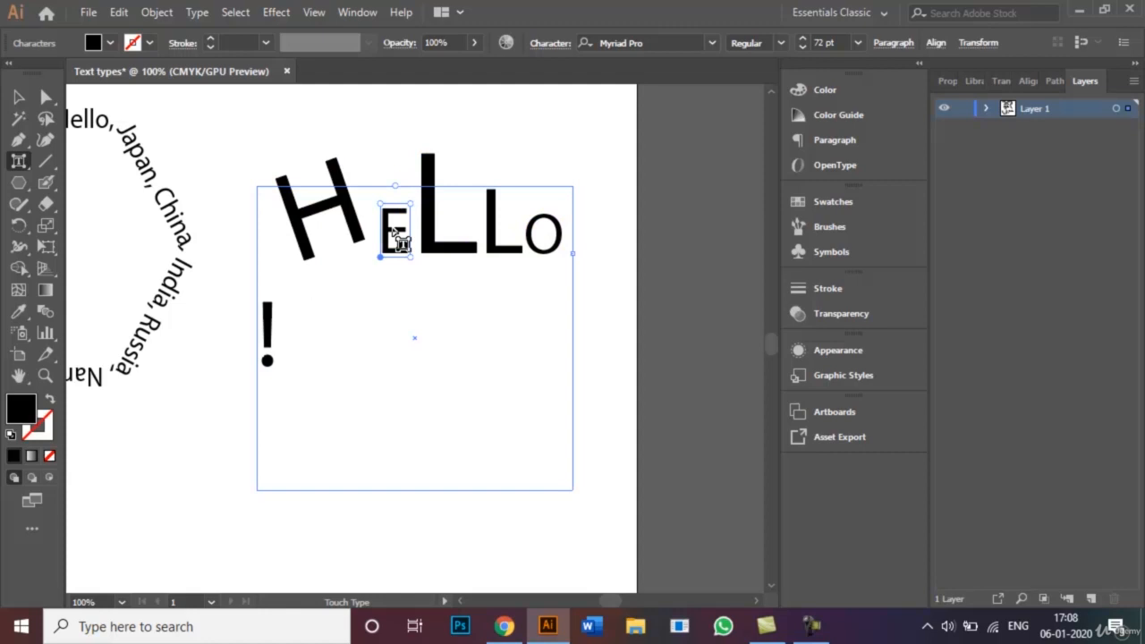
- Tilt the exclamation mark and the E clockwise as individual characters
{"action": "left_click", "coordinate": [271, 324]}
{"action": "left_click_drag", "start_coordinate": [267, 277], "coordinate": [286, 280]}
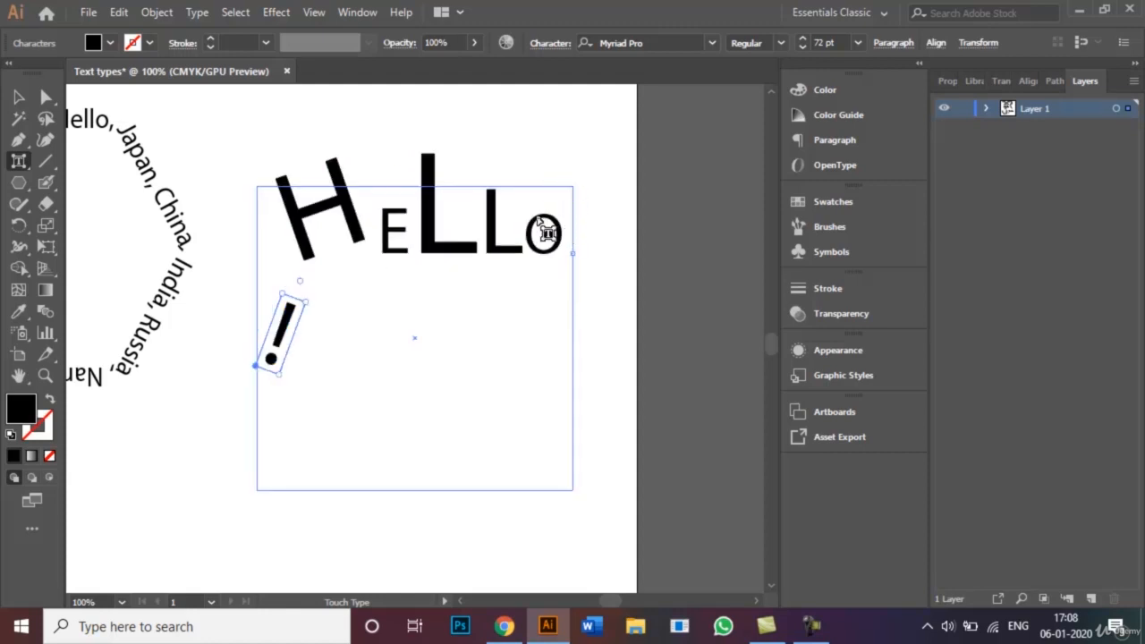
{"action": "left_click", "coordinate": [398, 225]}
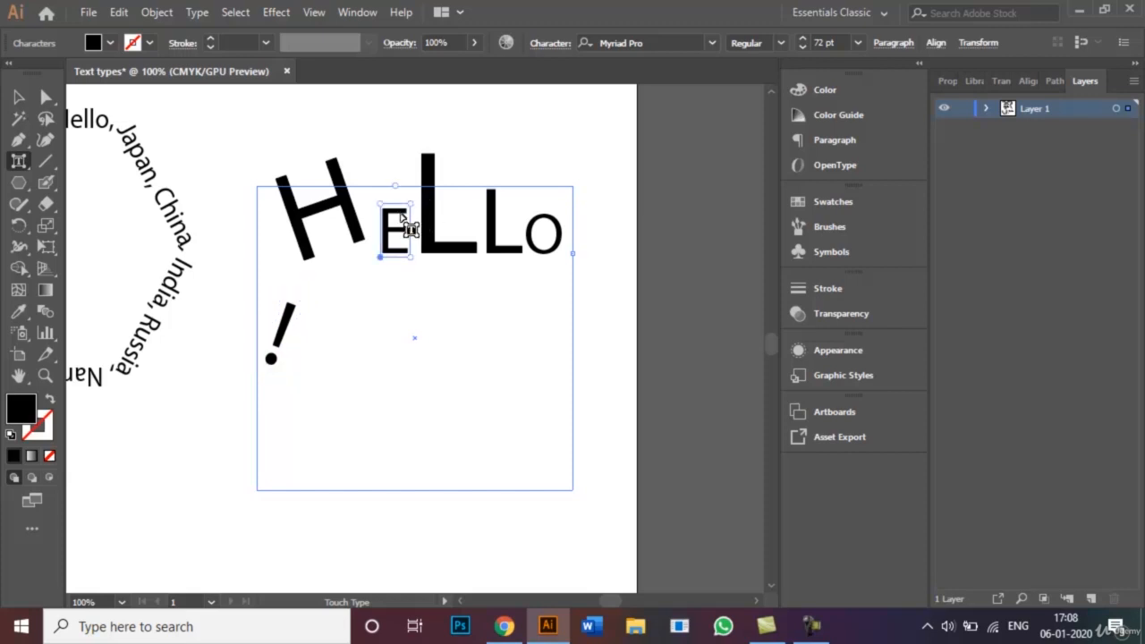
{"action": "left_click_drag", "start_coordinate": [396, 186], "coordinate": [407, 184]}
- Tilt both L characters of "HELLO!" counterclockwise individually
{"action": "left_click", "coordinate": [444, 166]}
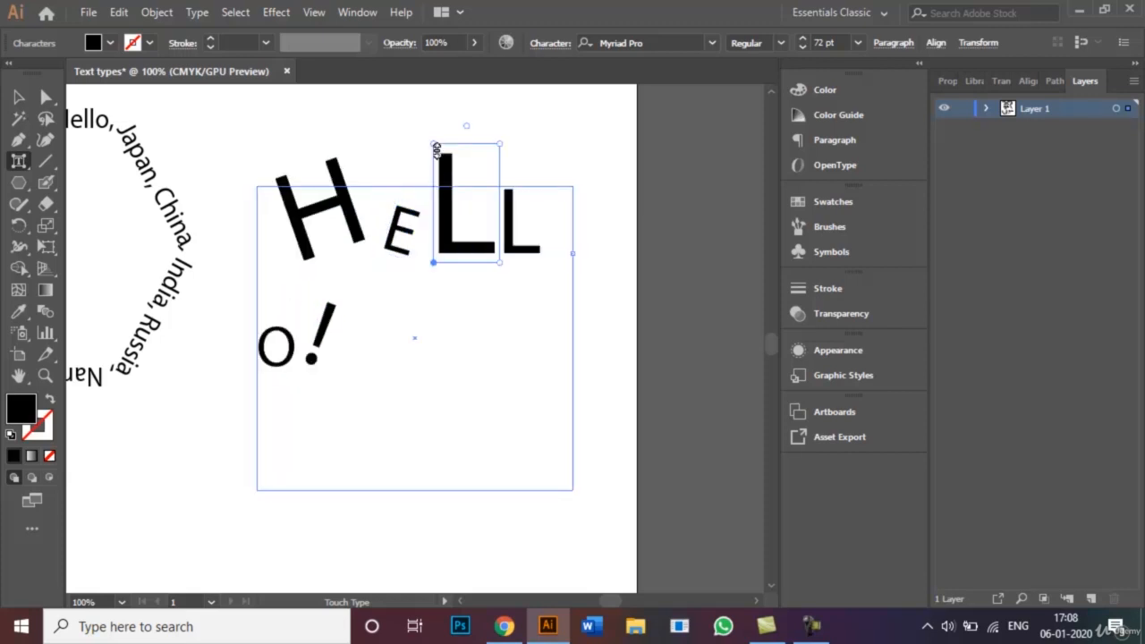
{"action": "left_click_drag", "start_coordinate": [465, 119], "coordinate": [439, 128]}
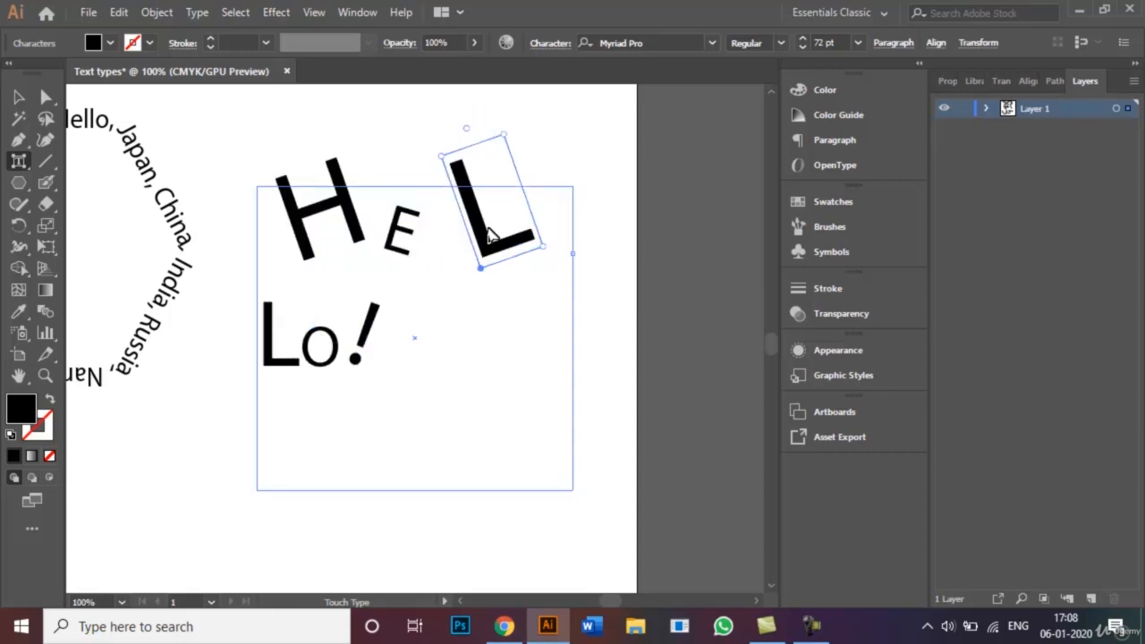
{"action": "left_click", "coordinate": [275, 331]}
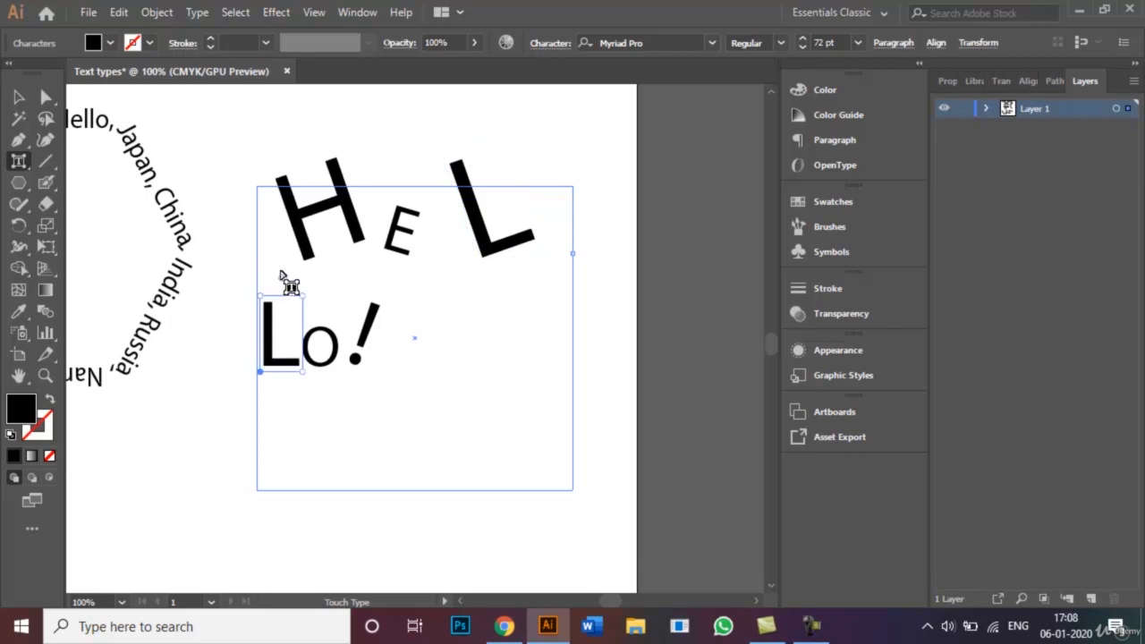
{"action": "left_click_drag", "start_coordinate": [281, 276], "coordinate": [271, 289]}
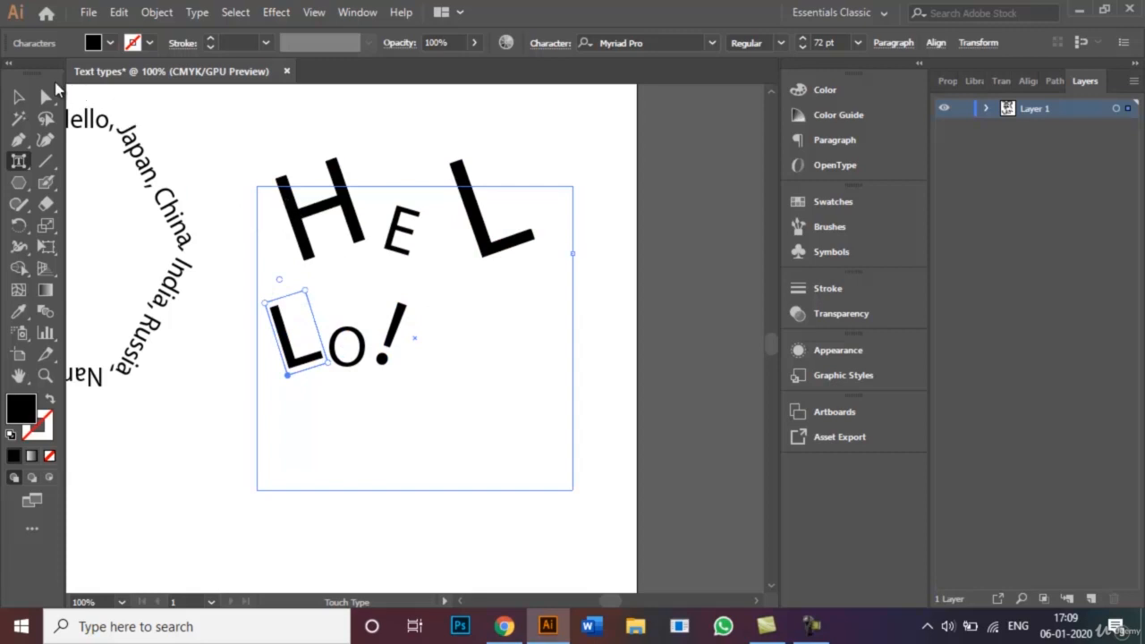
- Widen the "HELLO!" text frame until all letters fit on one line, and move it down and left toward the hexagon text
{"action": "left_click", "coordinate": [18, 96]}
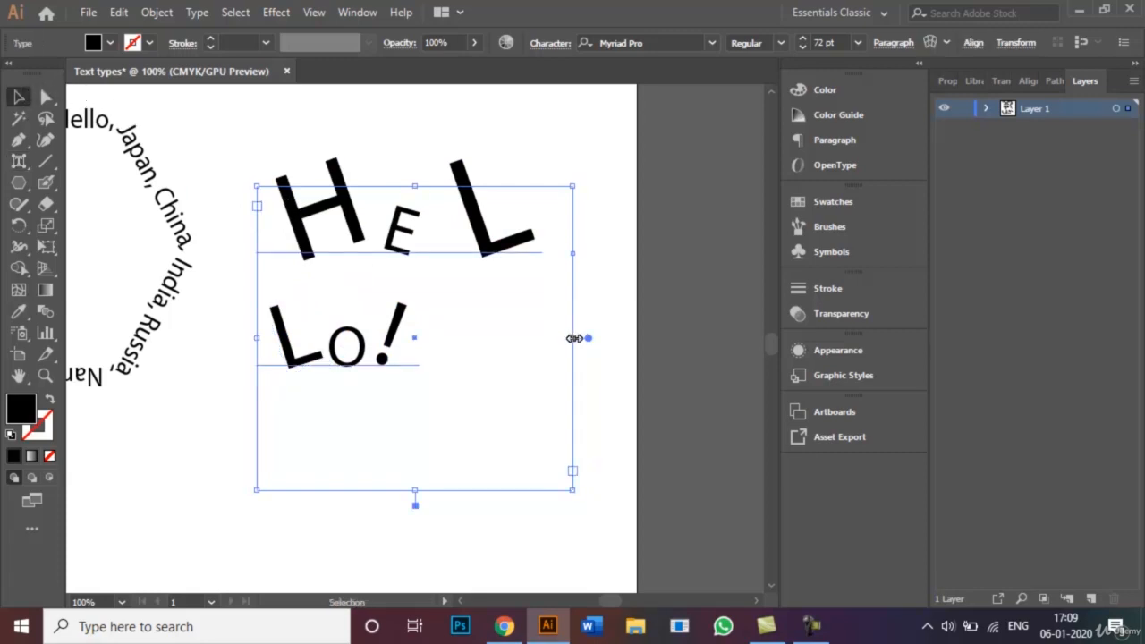
{"action": "left_click_drag", "start_coordinate": [573, 338], "coordinate": [721, 336]}
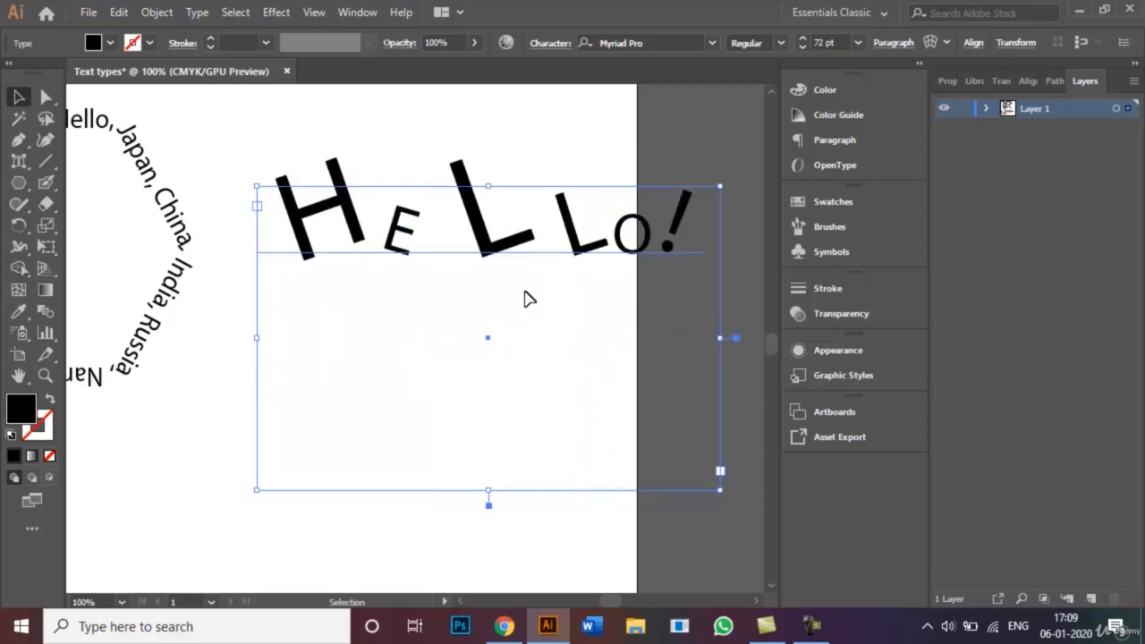
{"action": "right_click", "coordinate": [486, 342]}
{"action": "left_click", "coordinate": [419, 354]}
{"action": "left_click", "coordinate": [418, 354]}
{"action": "left_click", "coordinate": [472, 255]}
{"action": "left_click_drag", "start_coordinate": [489, 343], "coordinate": [425, 383]}
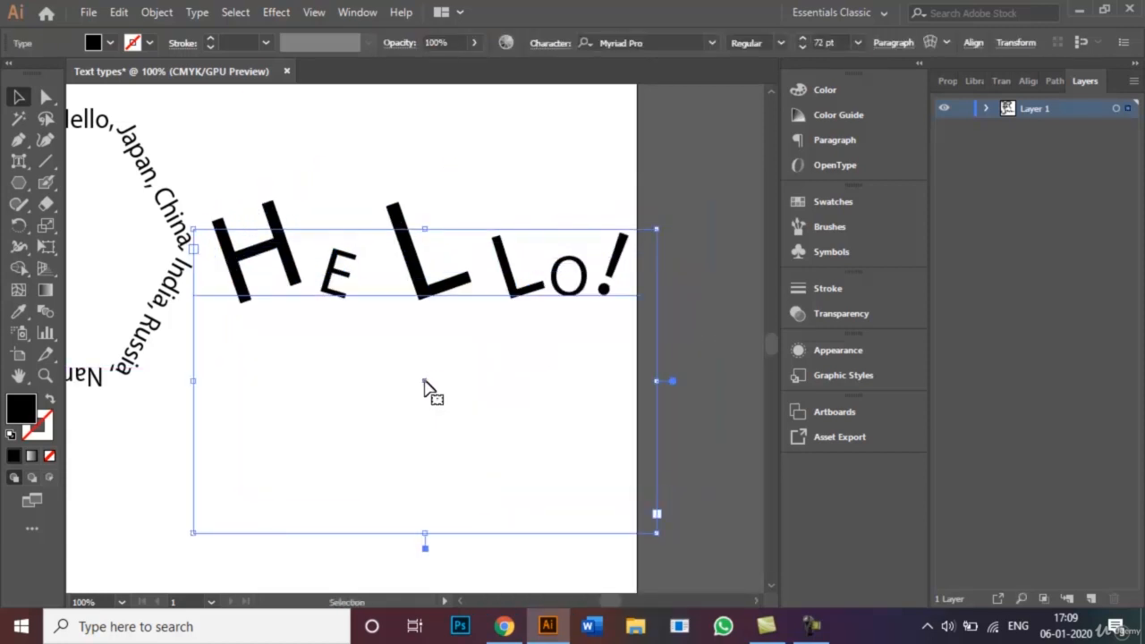
- Deselect the "HELLO!" text frame and fit the whole artboard in view
{"action": "right_click", "coordinate": [747, 357]}
{"action": "right_click", "coordinate": [722, 415]}
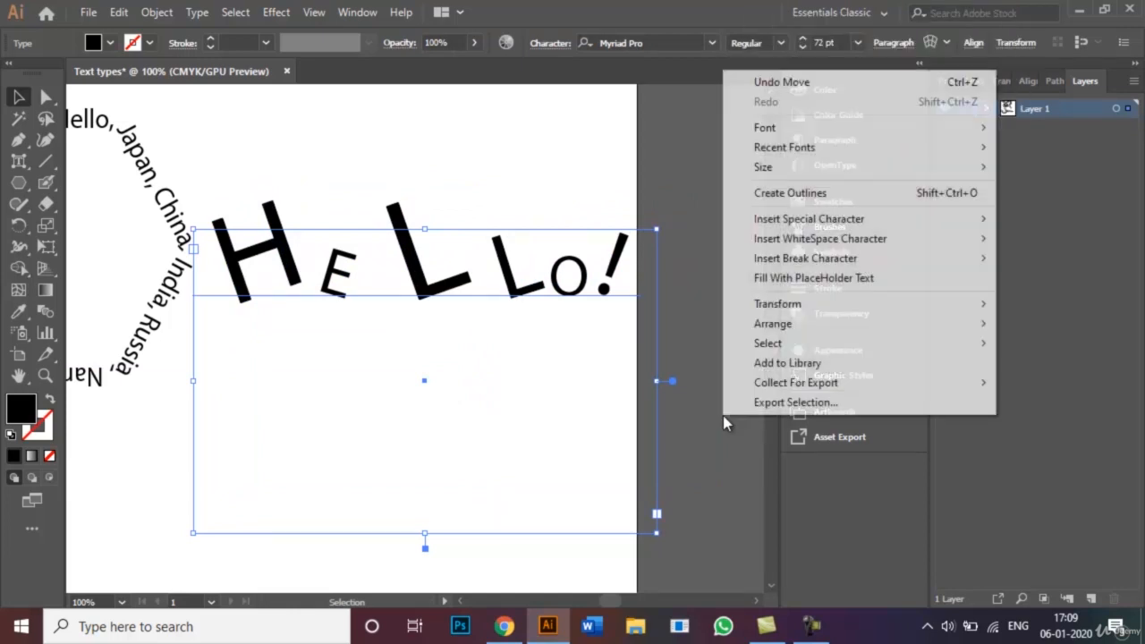
{"action": "left_click", "coordinate": [689, 413]}
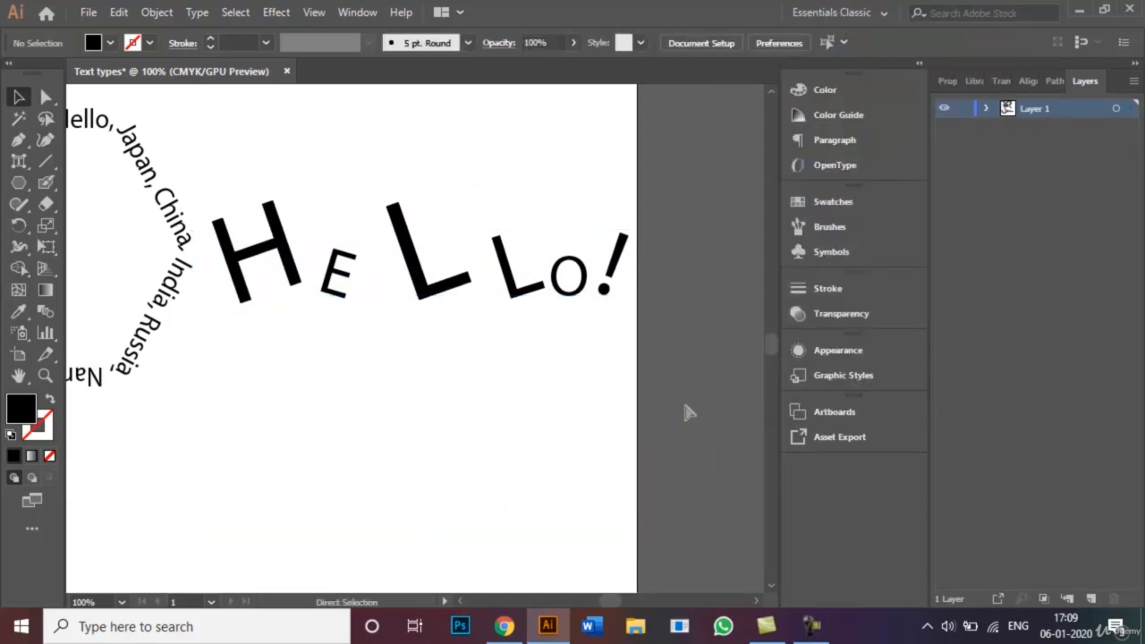
{"action": "key", "text": "ctrl+0"}
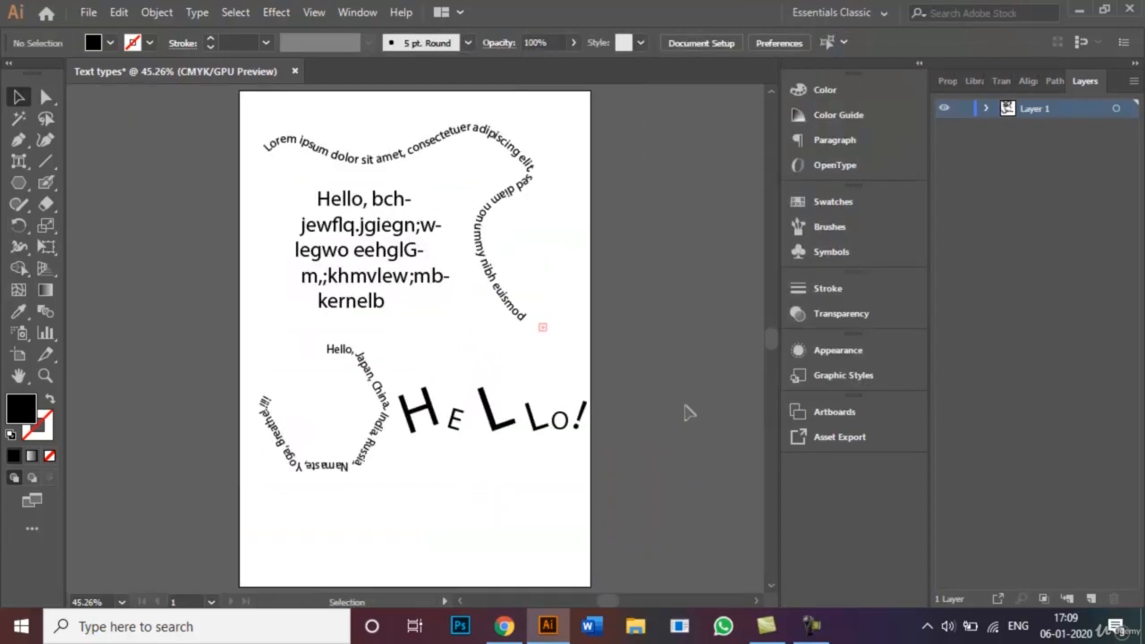
{"action": "left_click", "coordinate": [15, 162]}
{"action": "right_click", "coordinate": [12, 162]}
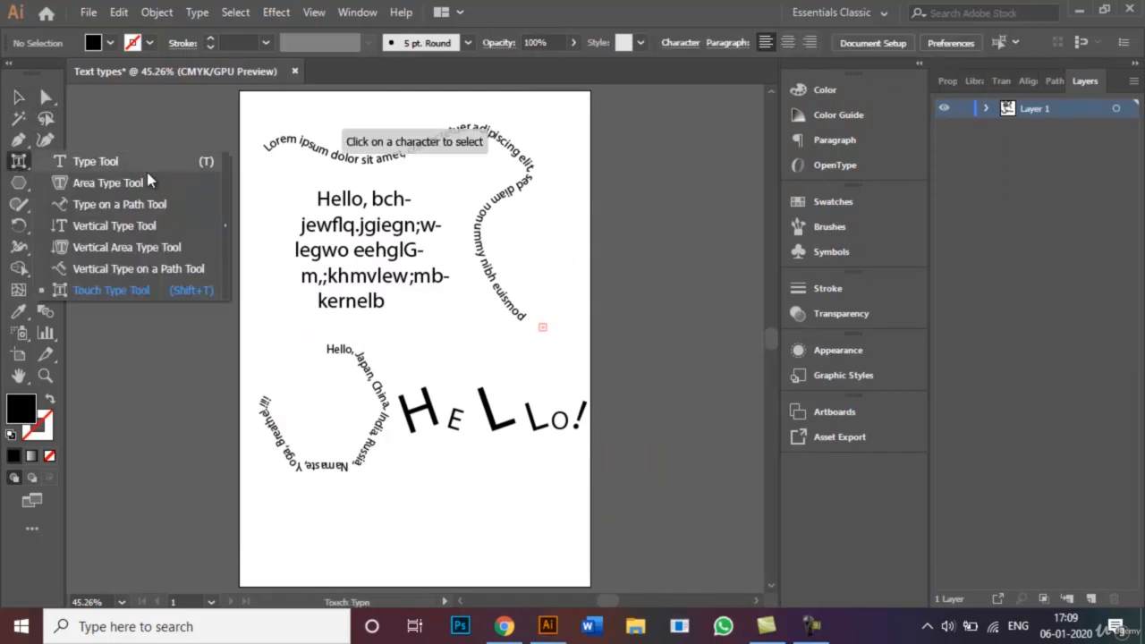
{"action": "left_click", "coordinate": [19, 97]}
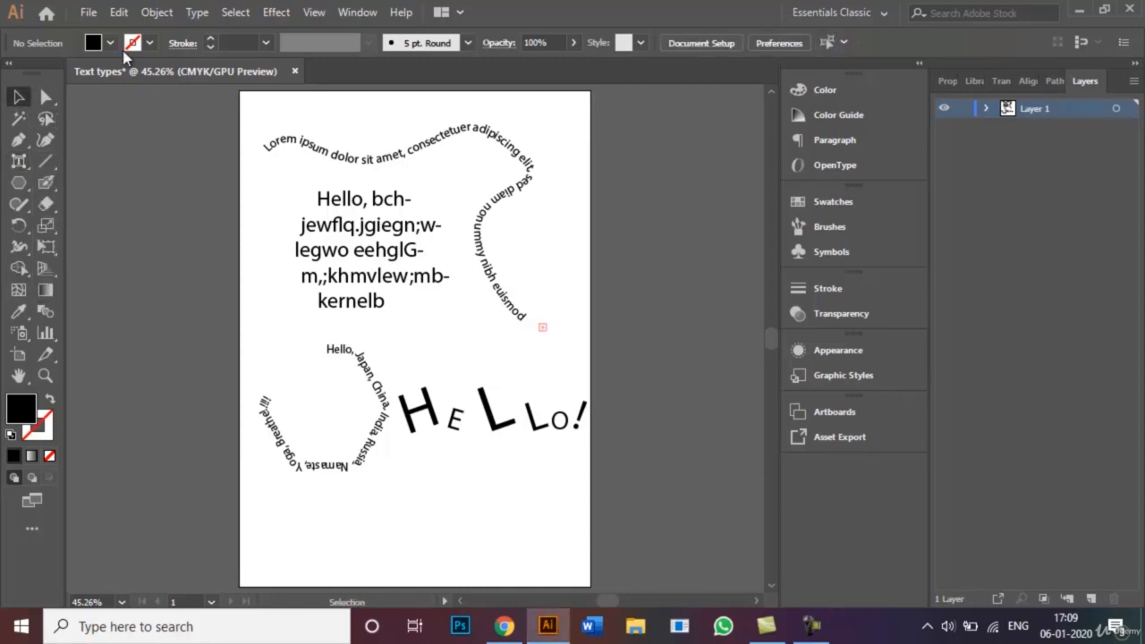
- Bring up Save As for the document in Adobe Illustrator (*.AI) format and cancel without saving
{"action": "left_click", "coordinate": [89, 14]}
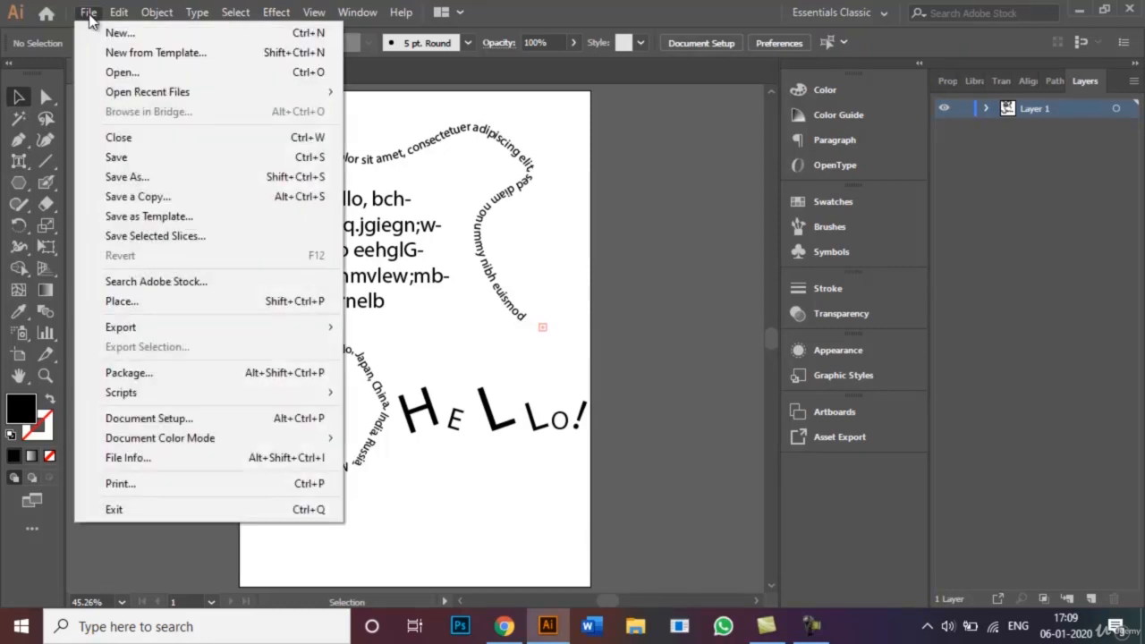
{"action": "left_click", "coordinate": [151, 179]}
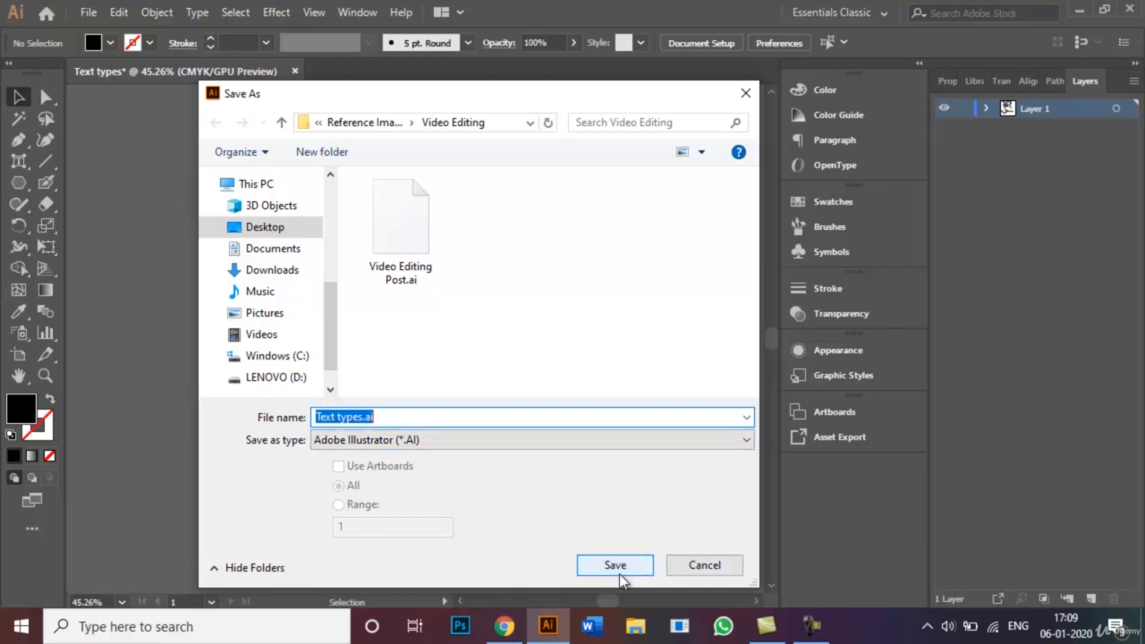
{"action": "left_click", "coordinate": [705, 566]}
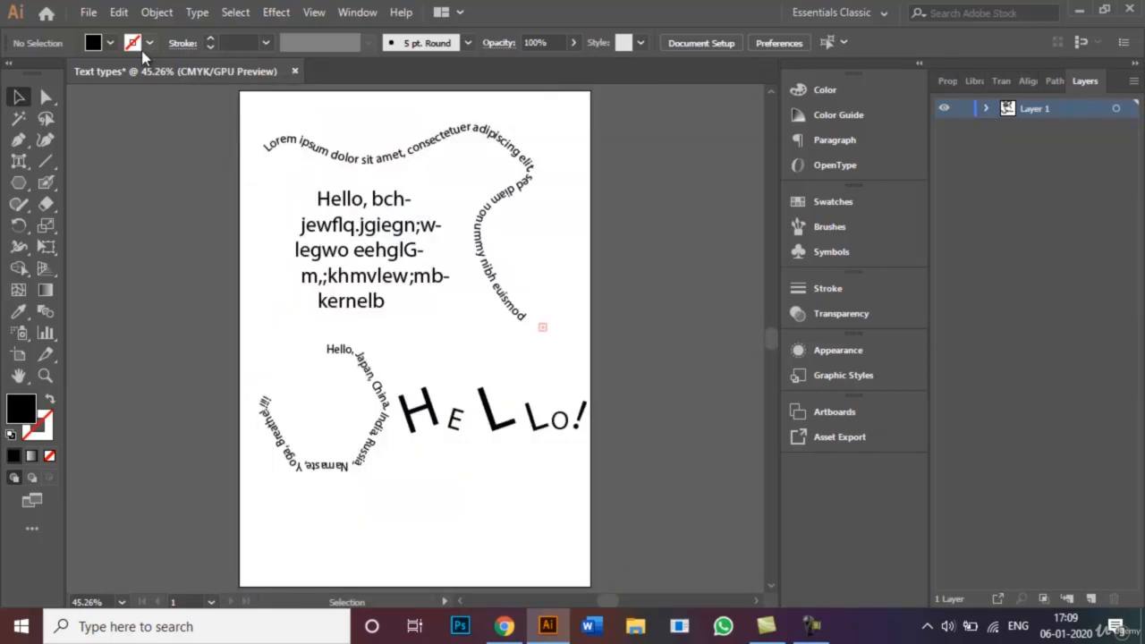
- Bring up Export As for the document, choose JPEG (*.JPG) as the file type, and cancel the export
{"action": "left_click", "coordinate": [89, 13]}
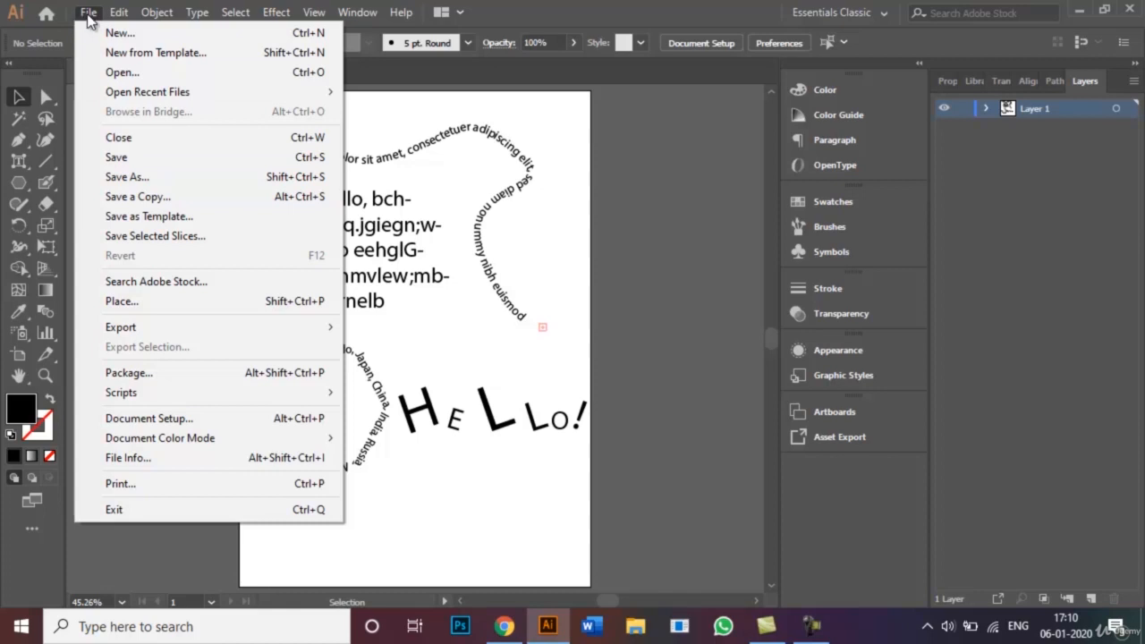
{"action": "mouse_move", "coordinate": [245, 326]}
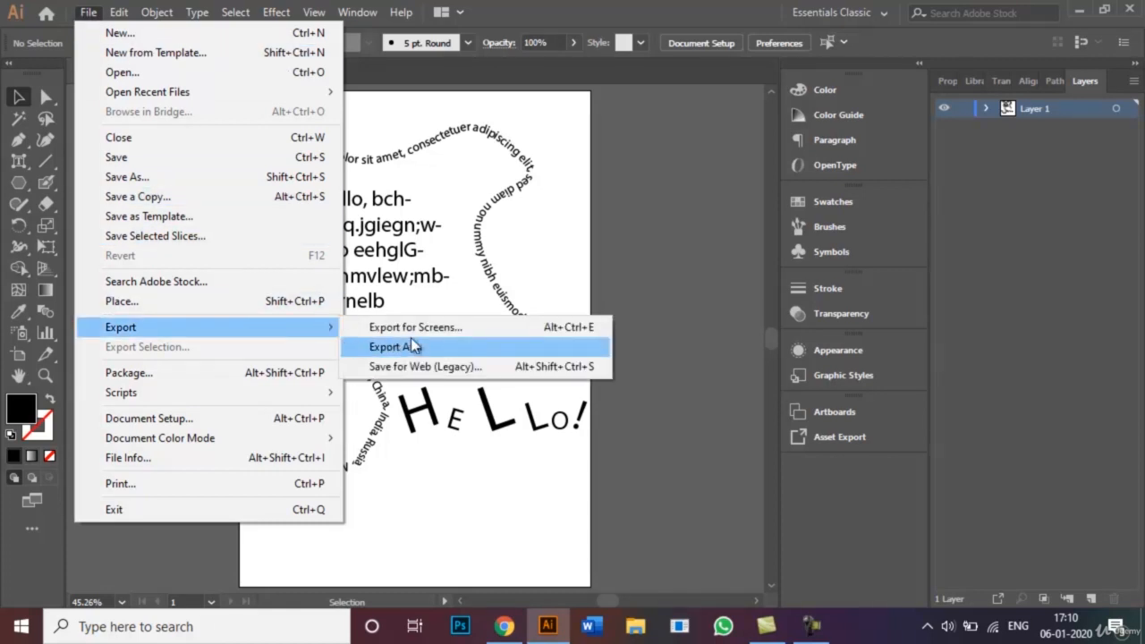
{"action": "left_click", "coordinate": [450, 350]}
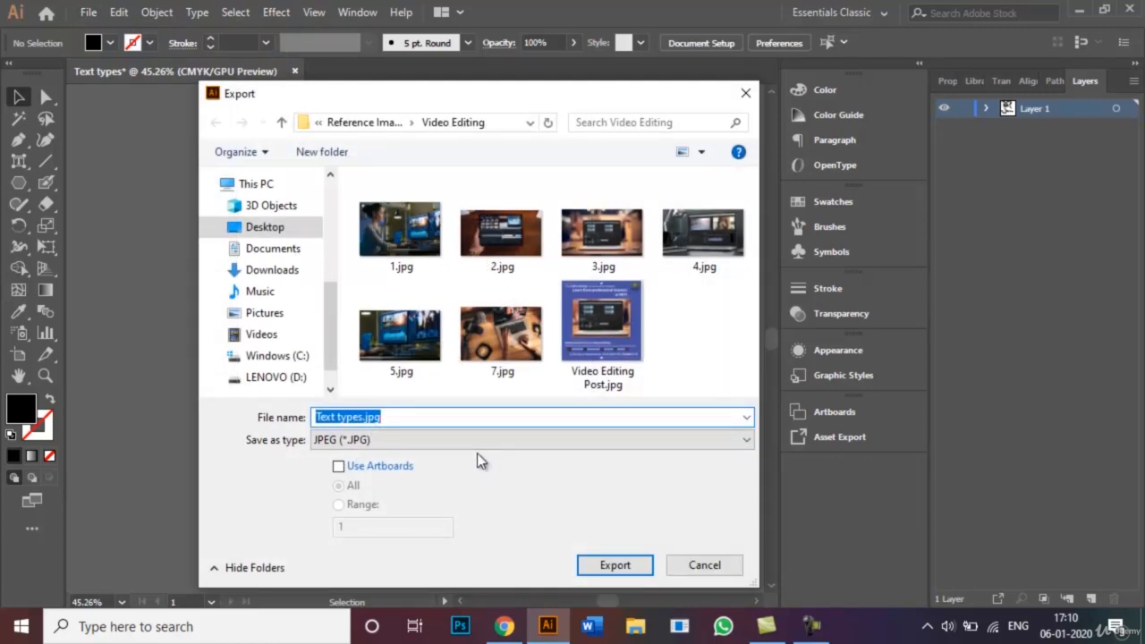
{"action": "left_click", "coordinate": [462, 440]}
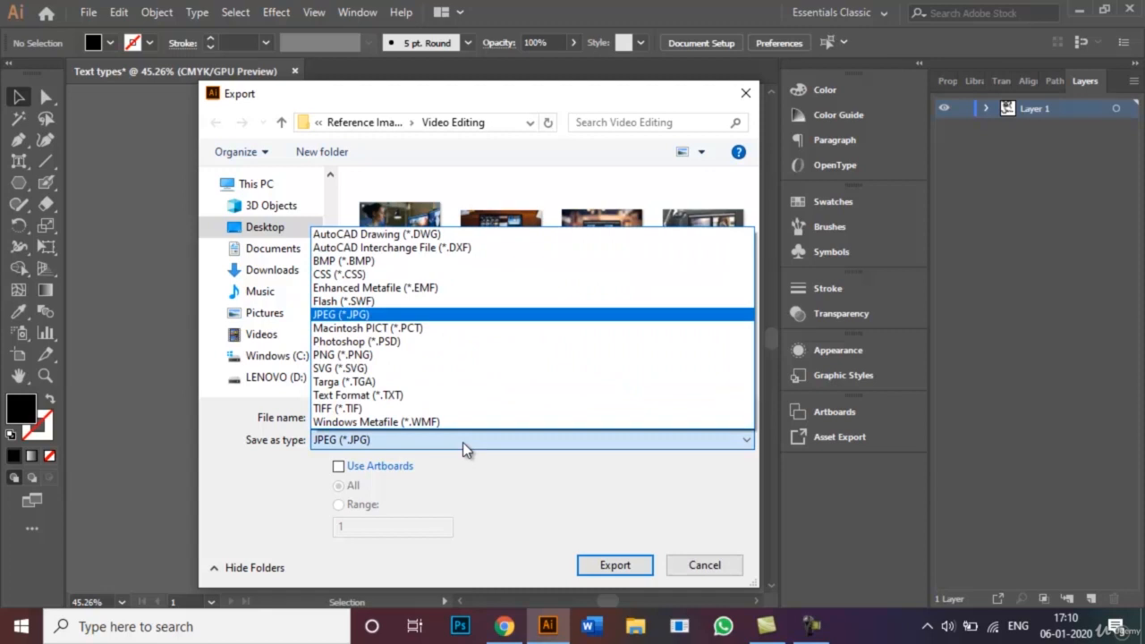
{"action": "left_click", "coordinate": [476, 323]}
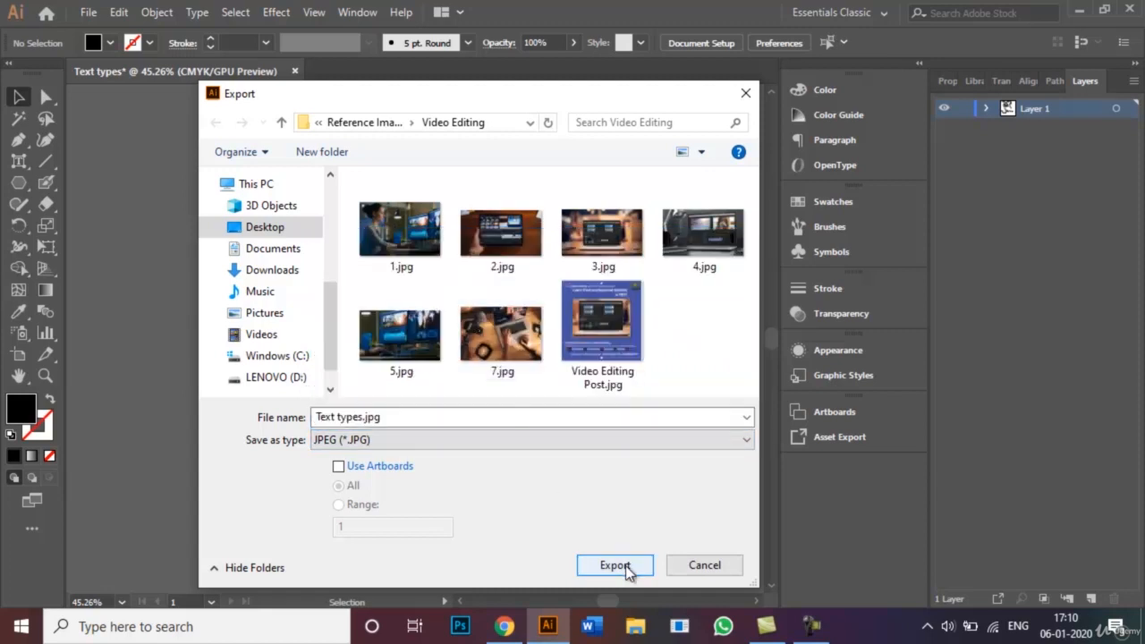
{"action": "left_click", "coordinate": [694, 564]}
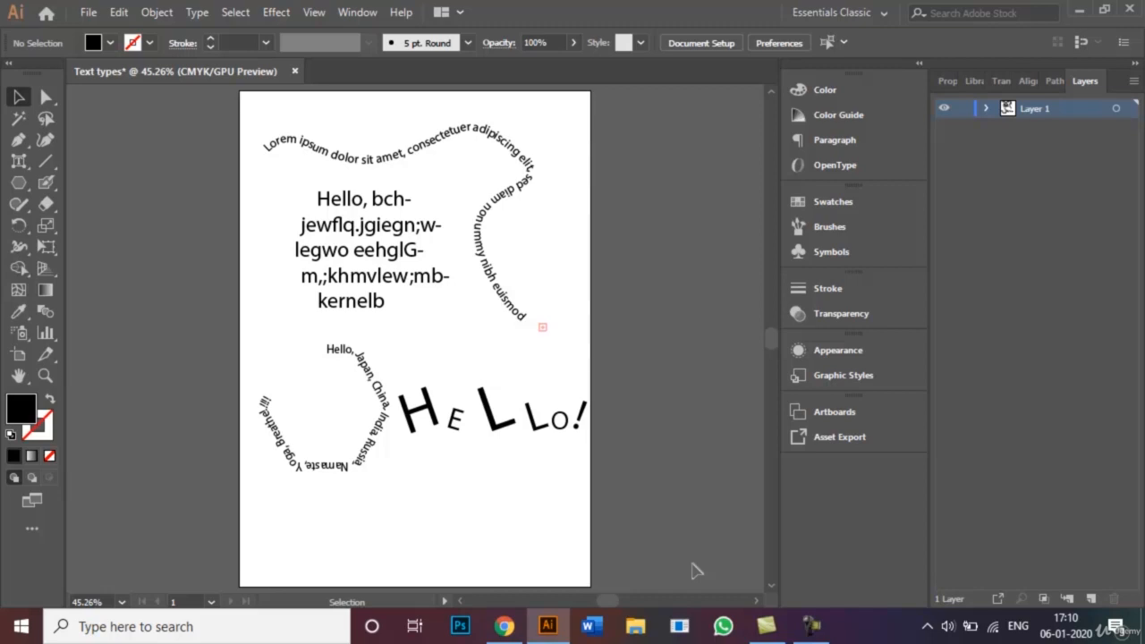
{"action": "left_click", "coordinate": [19, 161]}
{"action": "left_click", "coordinate": [20, 166]}
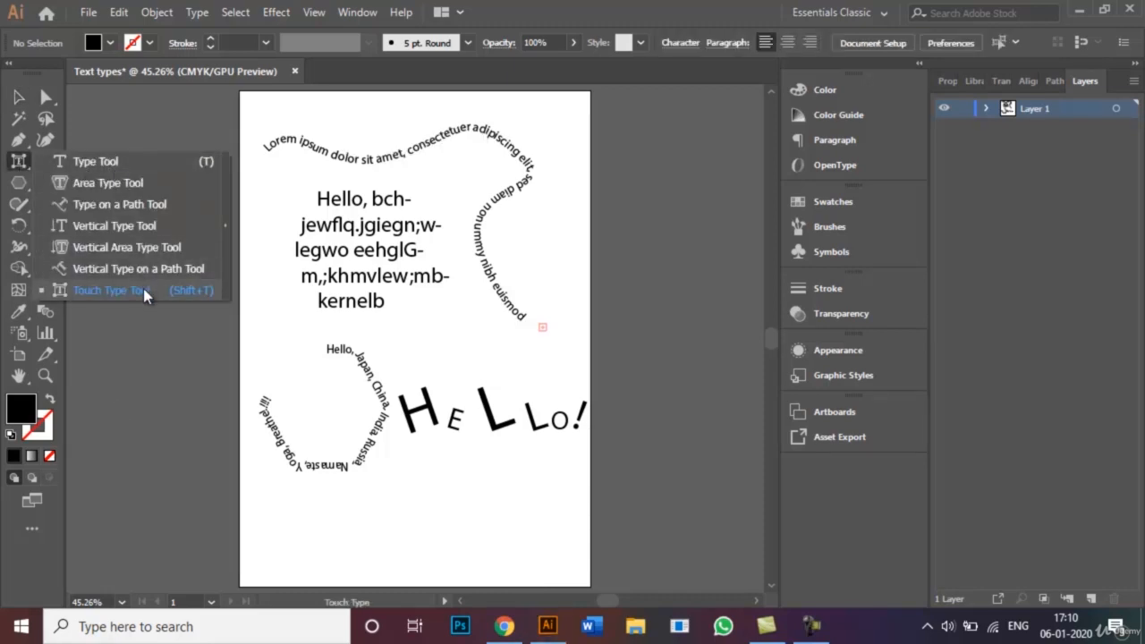
{"action": "left_click", "coordinate": [19, 166]}
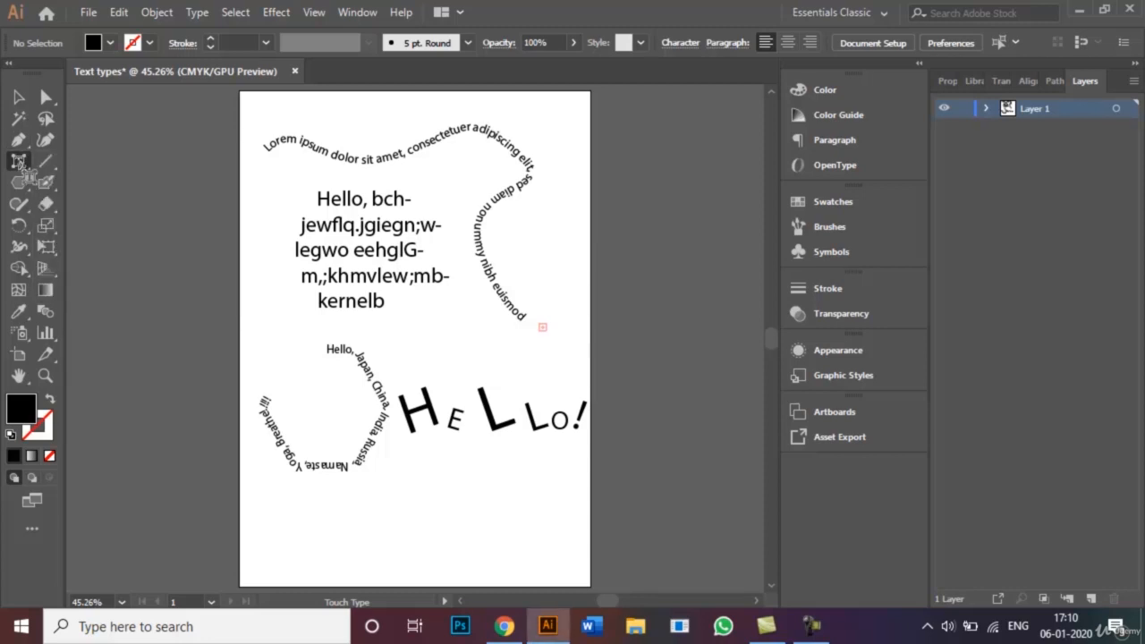